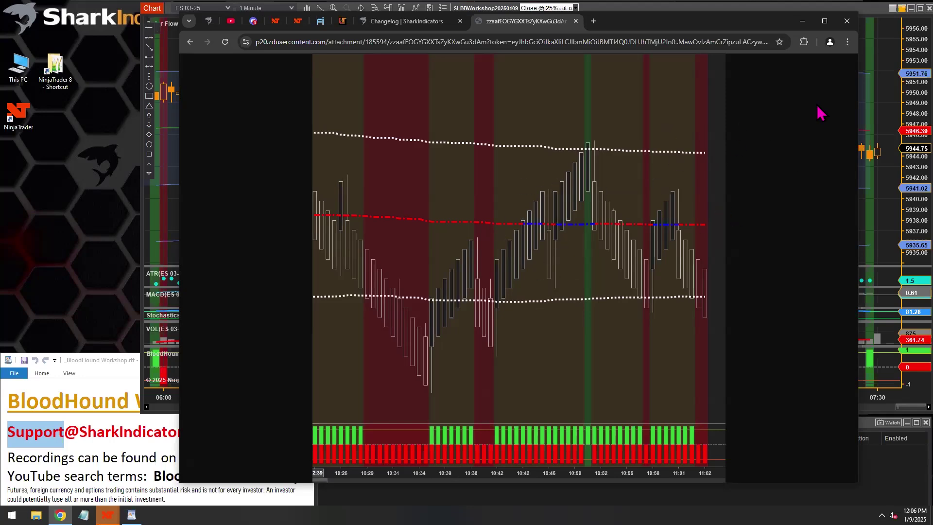
Step: On the ES chart, set the Order Flow VWAP indicator's Std Dev 1 area opacity to 20 and select its bands
click(802, 21)
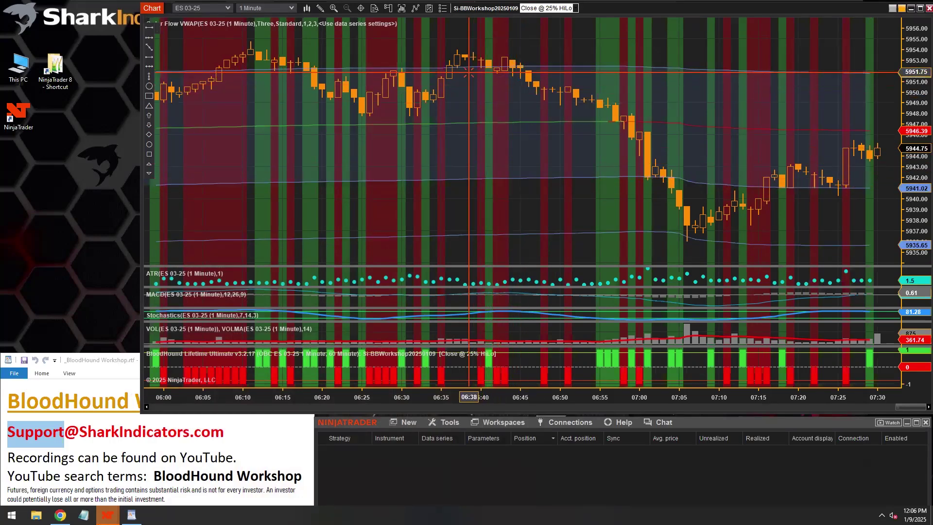
double_click(464, 184)
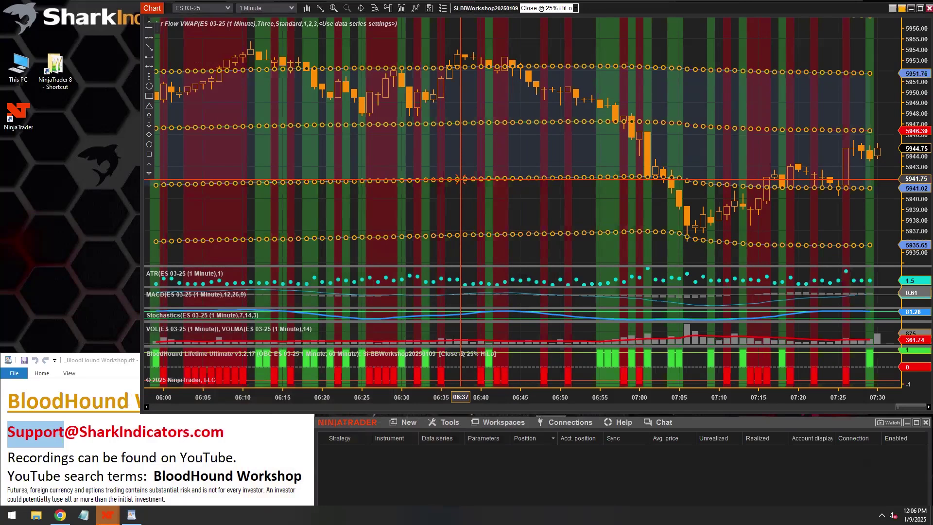
click(689, 208)
text(20)
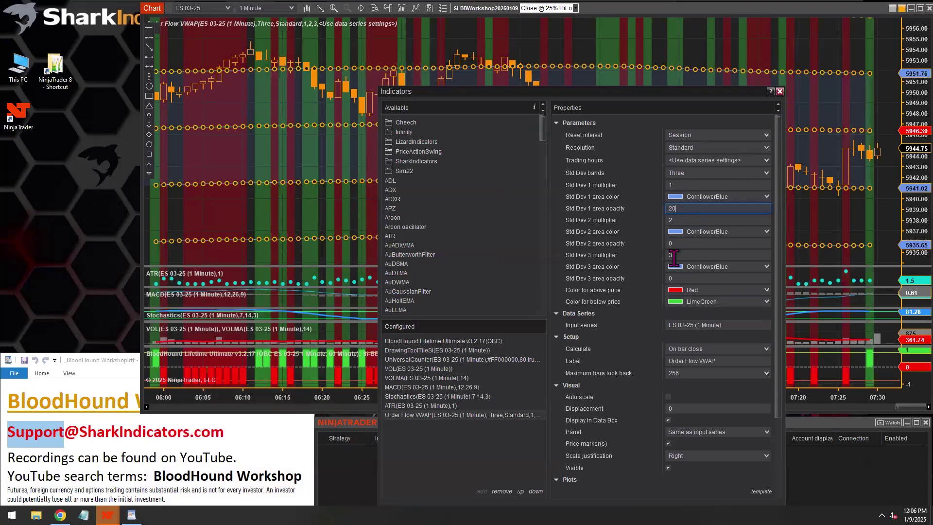
click(679, 504)
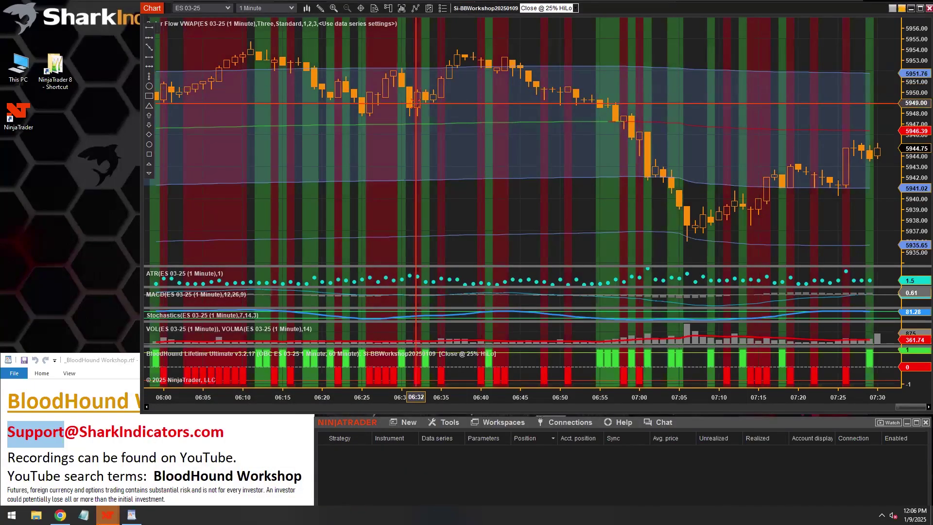
click(463, 180)
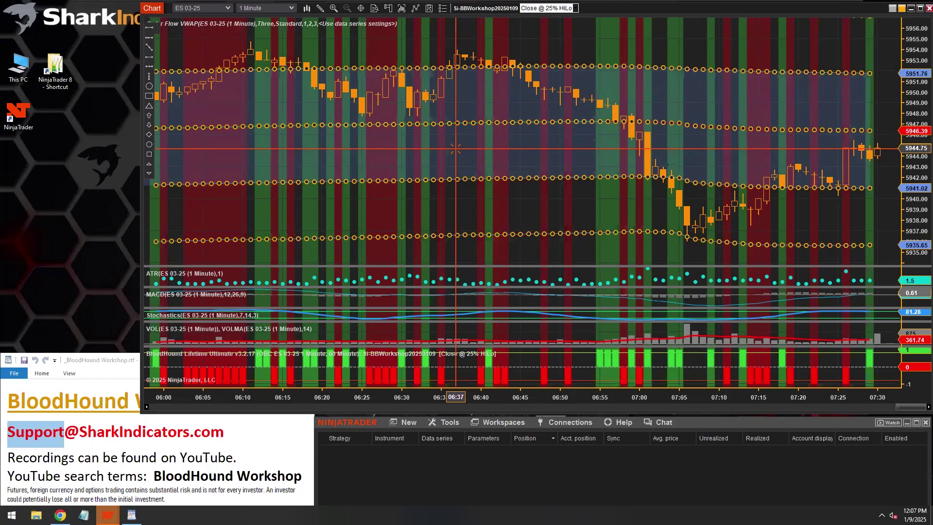
Step: In BloodHound, create a new logic template named "Block Signals inside 1st bands"
click(486, 8)
click(18, 61)
click(501, 125)
text(Block Signals inside 1st bands)
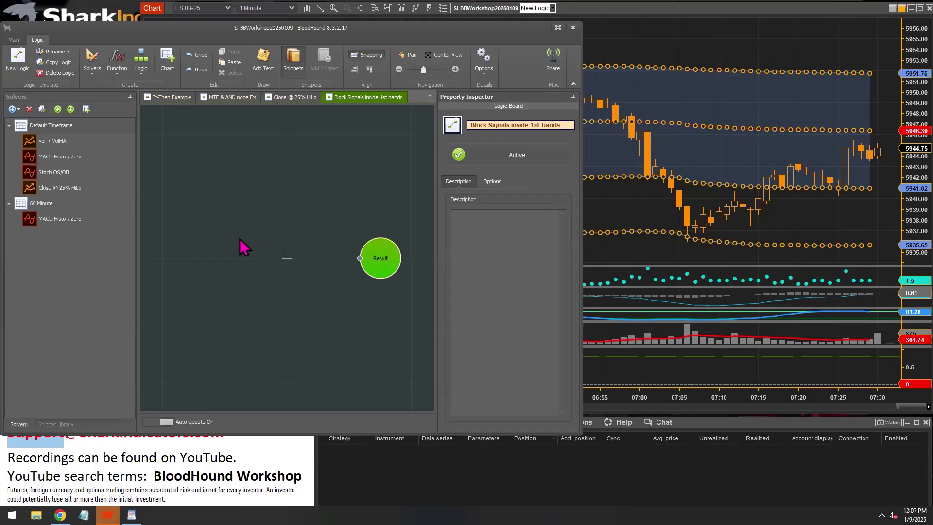
click(245, 245)
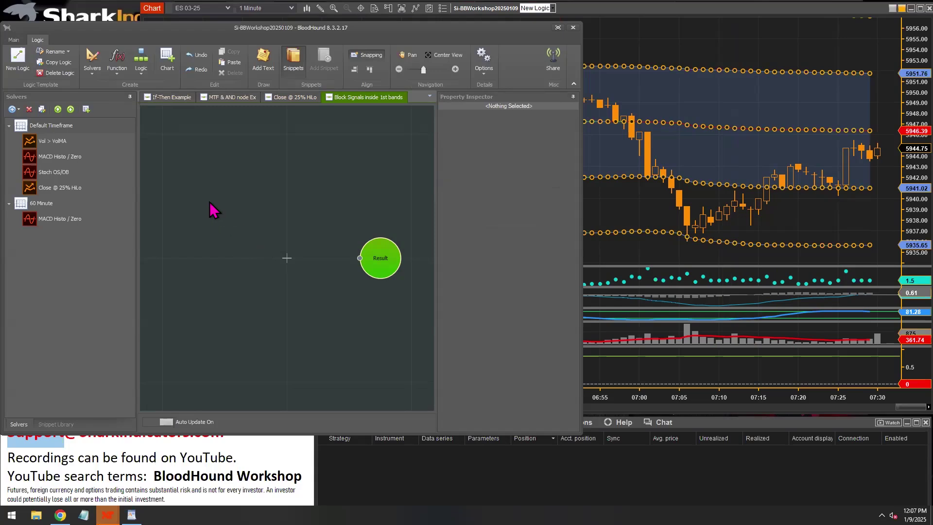
Step: Add a Comparison solver on the default timeframe and connect its output to the Result node
right_click(210, 205)
mouse_move(258, 209)
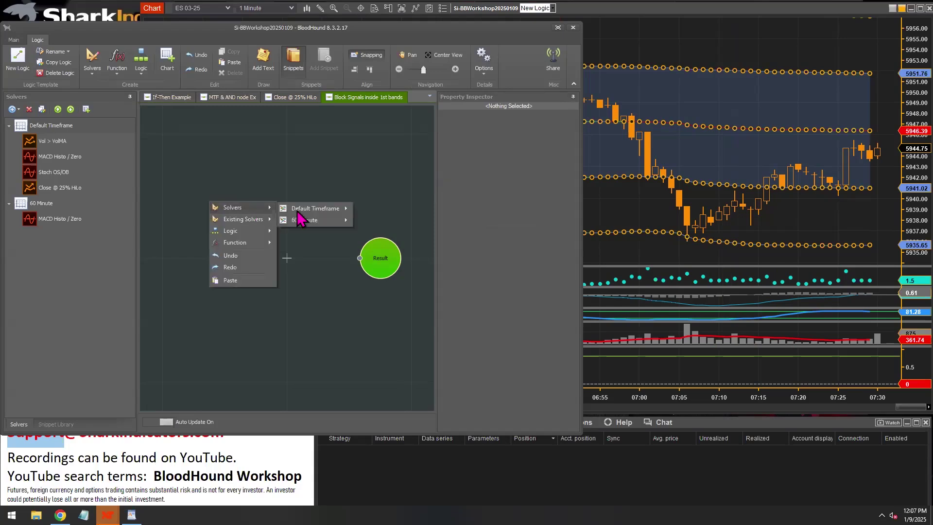
mouse_move(326, 209)
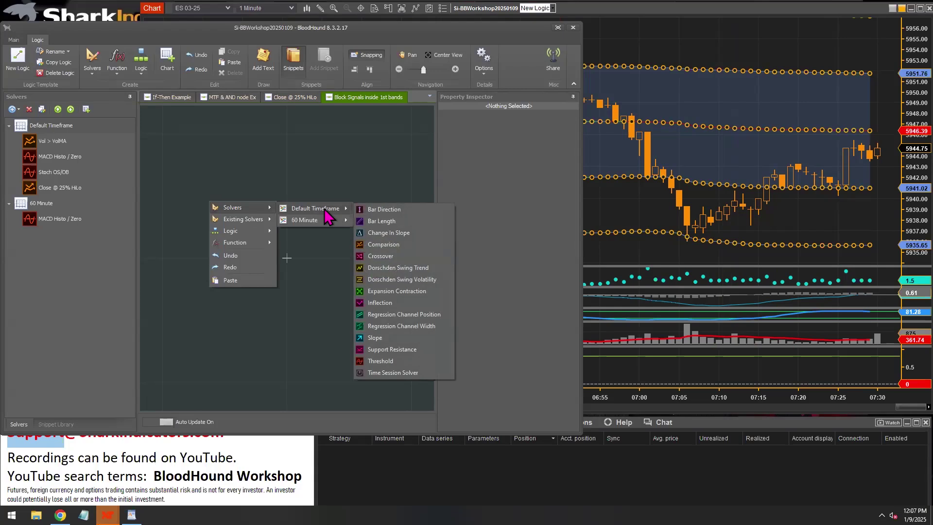
click(378, 244)
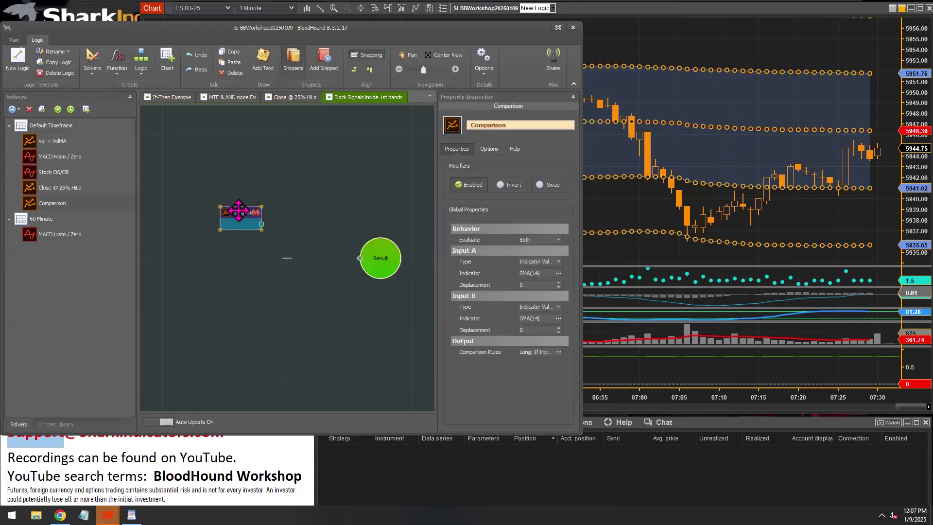
mouse_move(239, 210)
mouse_down()
mouse_move(246, 221)
mouse_move(360, 258)
mouse_up()
Step: Rename the Comparison solver as "Close / VWAP SD1-Up/SD1-Low"
double_click(511, 125)
text(Close / VWAP SD1)
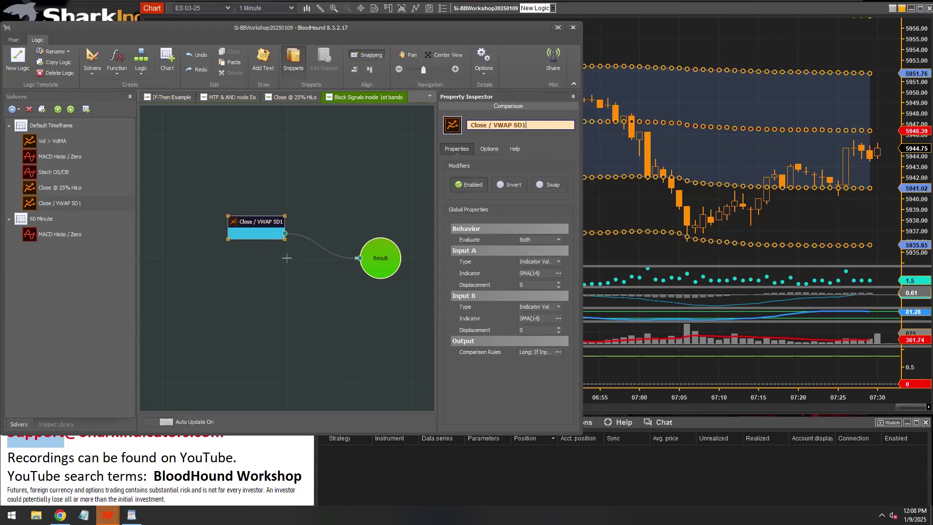
text(-Up/SD1-Low)
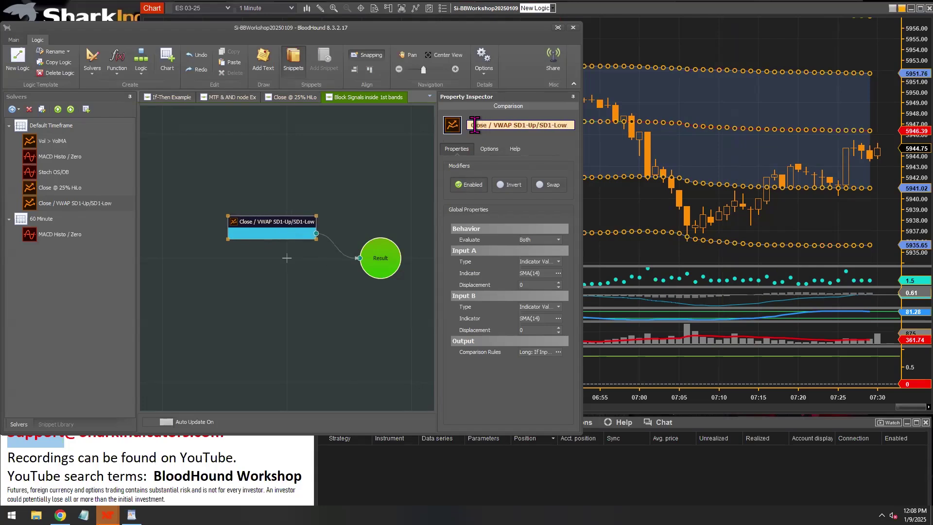
drag(472, 125, 486, 125)
drag(494, 124, 534, 125)
drag(540, 125, 567, 125)
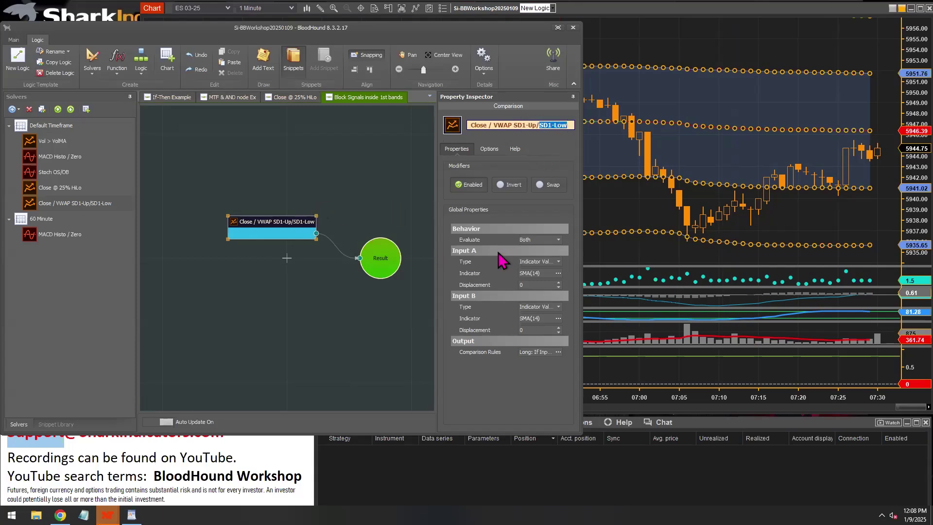
click(468, 255)
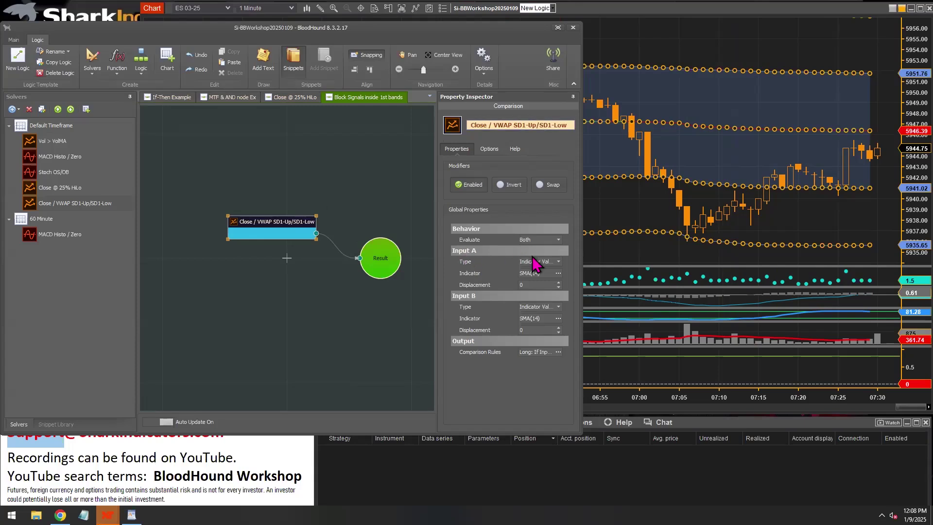
Step: Set Input A to Price and Input B to Order Flow VWAP, using Std Dev 1 Lower for long and Std Dev 1 Upper for short
click(559, 263)
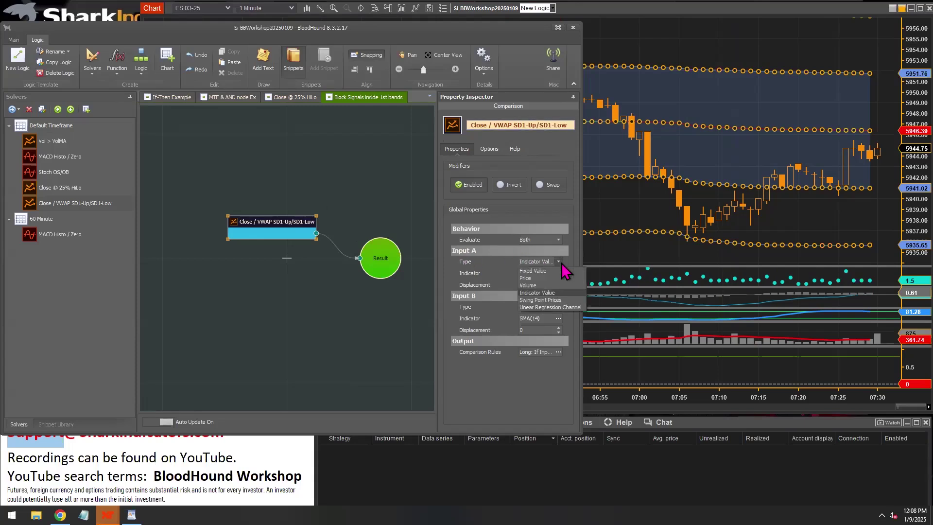
click(535, 279)
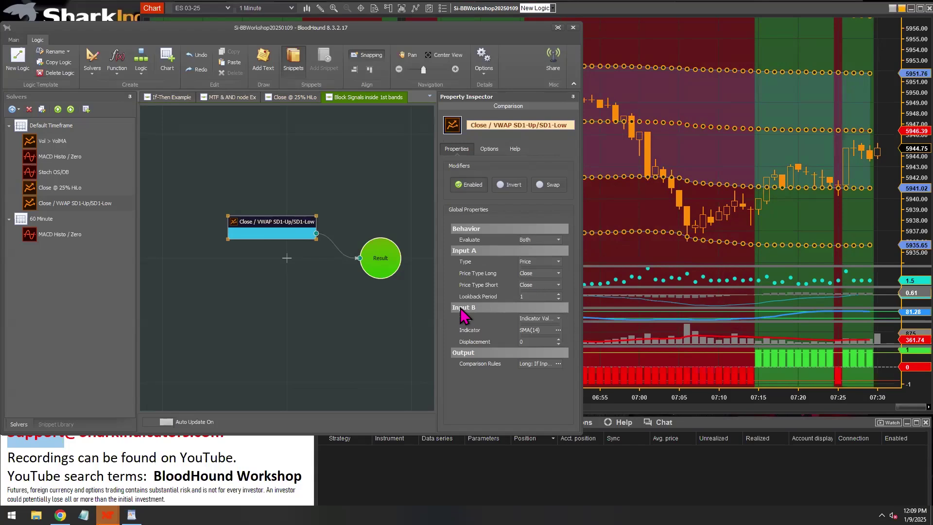
click(558, 330)
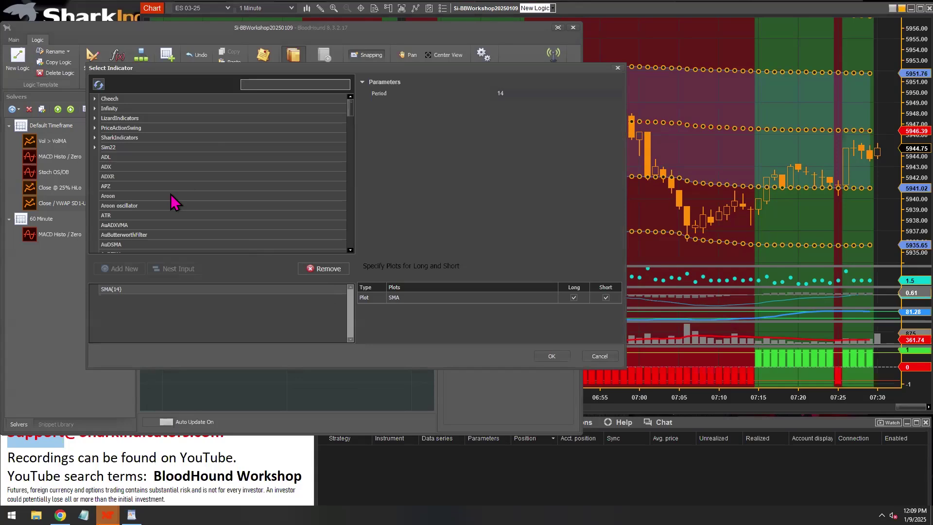
text(vwap)
click(120, 129)
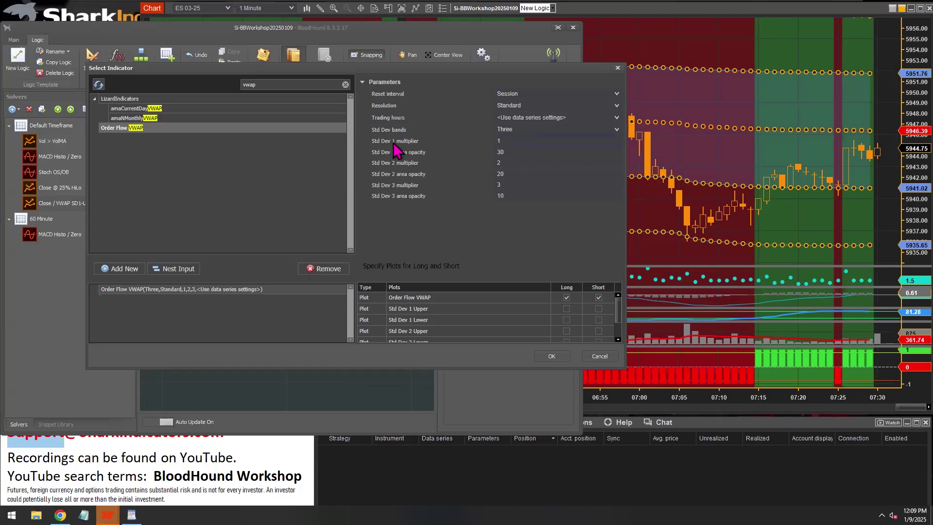
click(506, 141)
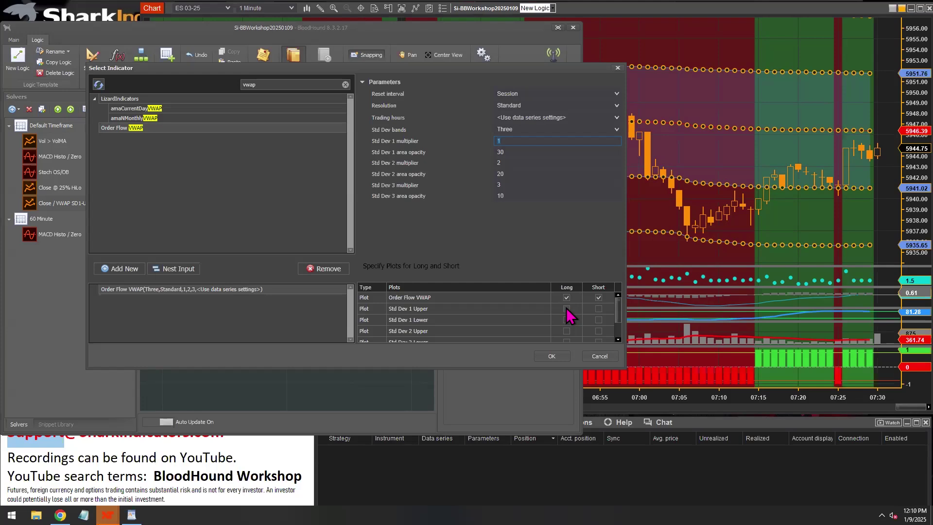
click(598, 309)
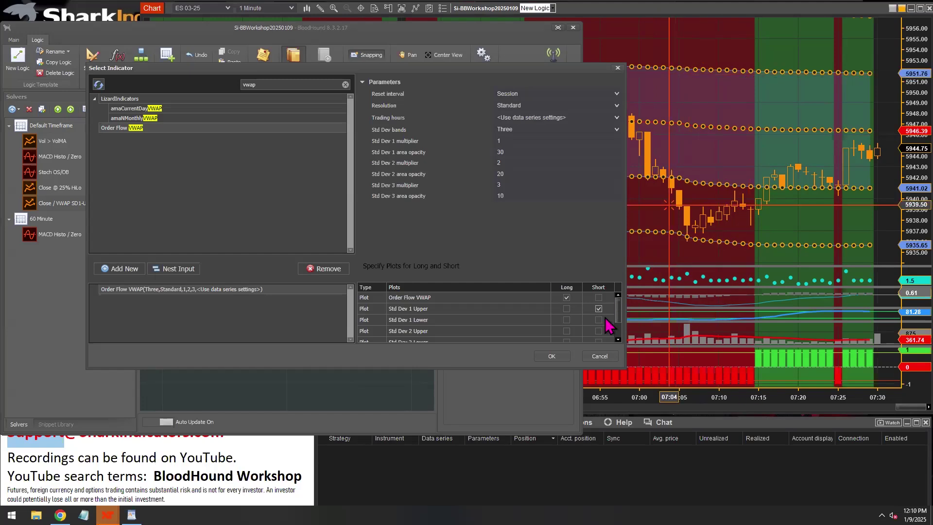
click(566, 320)
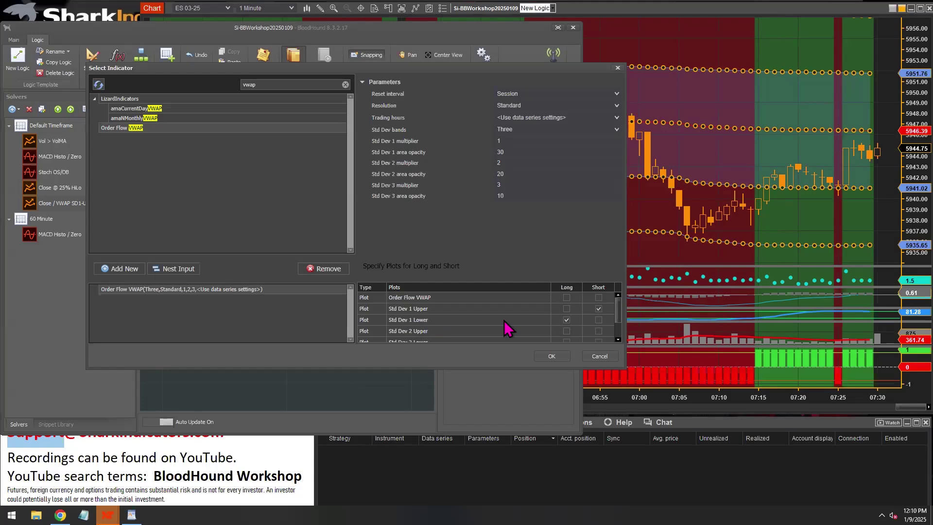
click(552, 357)
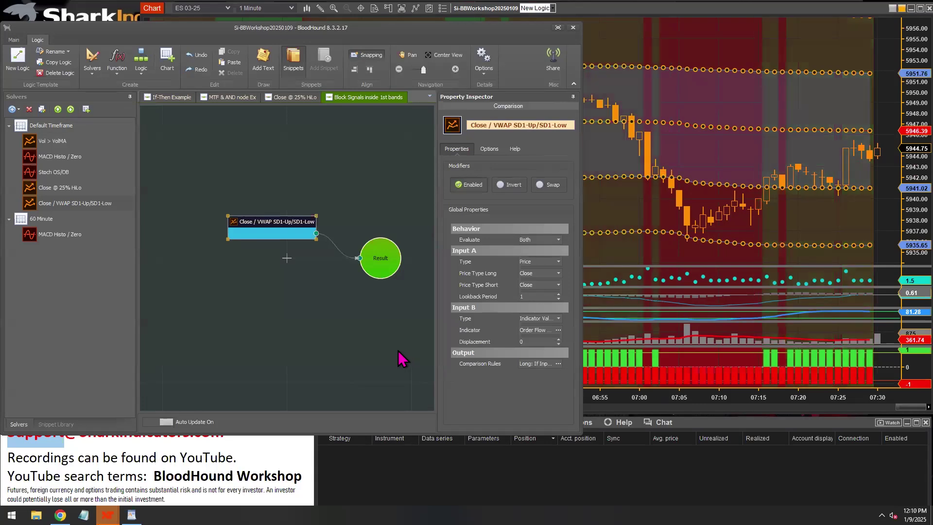
Step: Review the solver's comparison rules for long and short, leaving them as they are
click(558, 364)
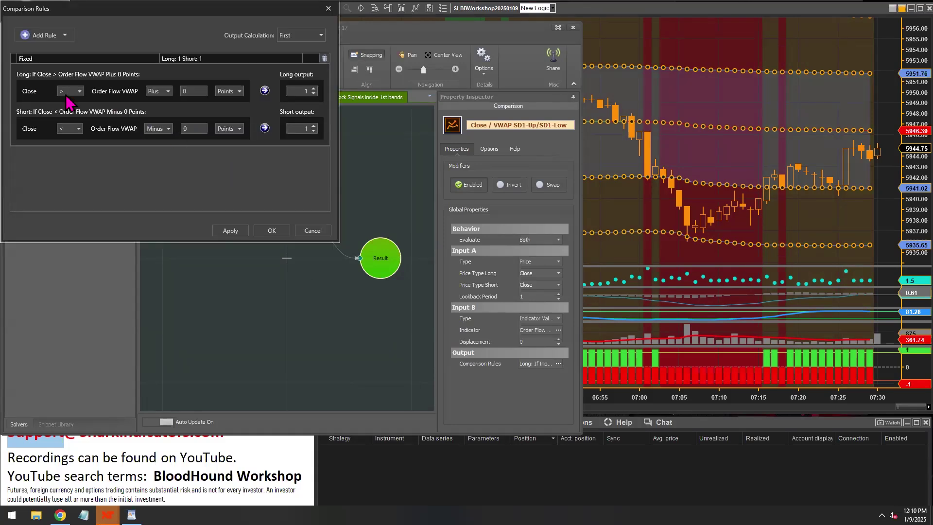
click(313, 230)
Step: Draw rectangles around the overlapping signals and the price bars inside the first bands, from about 06:43 to 07:00
click(620, 218)
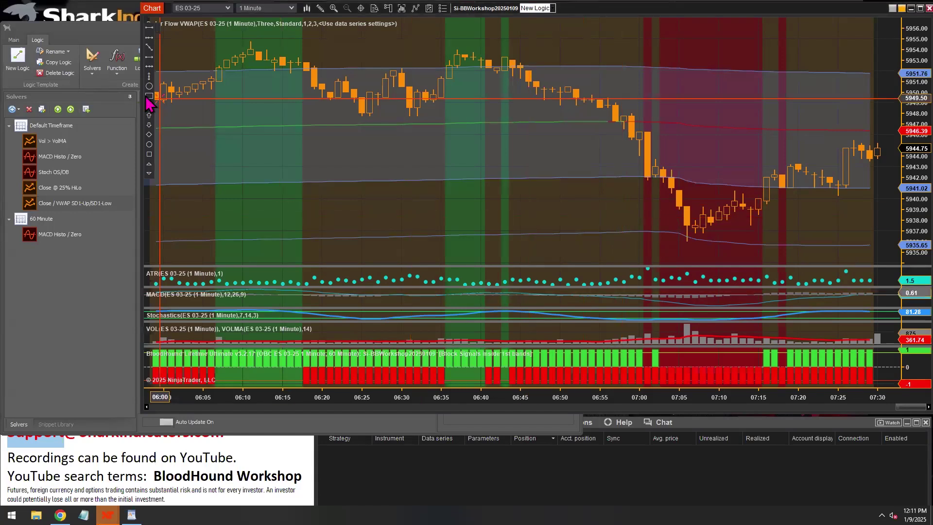
drag(510, 384, 643, 351)
drag(523, 80, 650, 179)
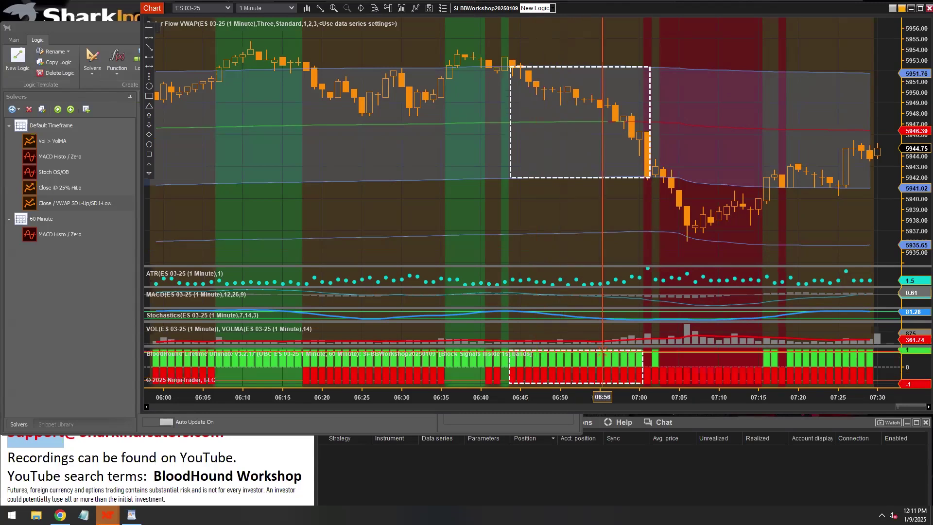
mouse_move(650, 104)
mouse_down()
mouse_move(704, 212)
mouse_move(780, 221)
mouse_move(855, 217)
mouse_move(770, 219)
mouse_up()
drag(614, 101, 642, 102)
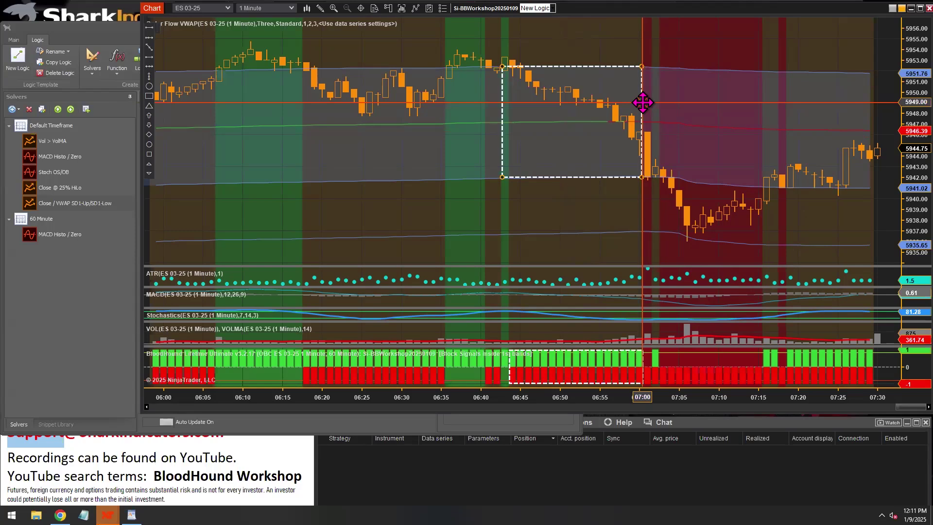
drag(642, 102, 643, 102)
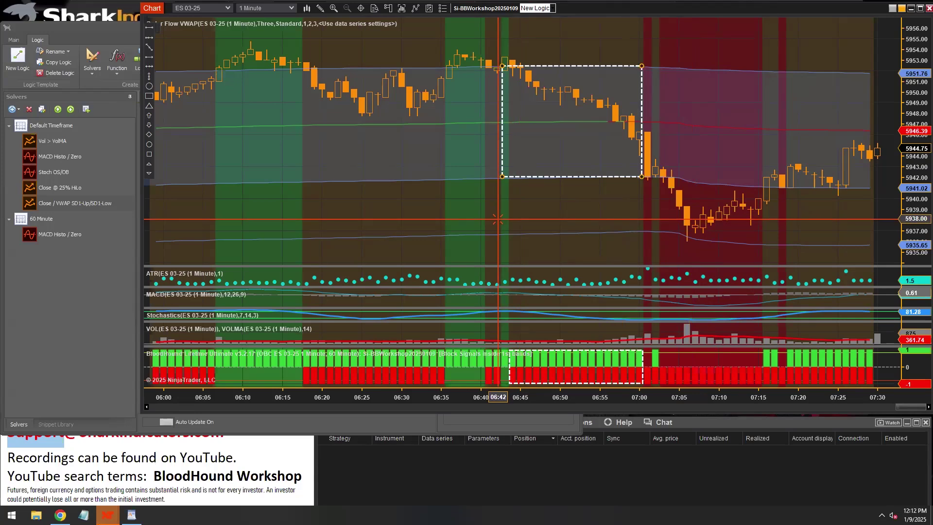
Step: Invert the comparison solver's output, trying it with Swap enabled and then turning Swap back off
click(77, 305)
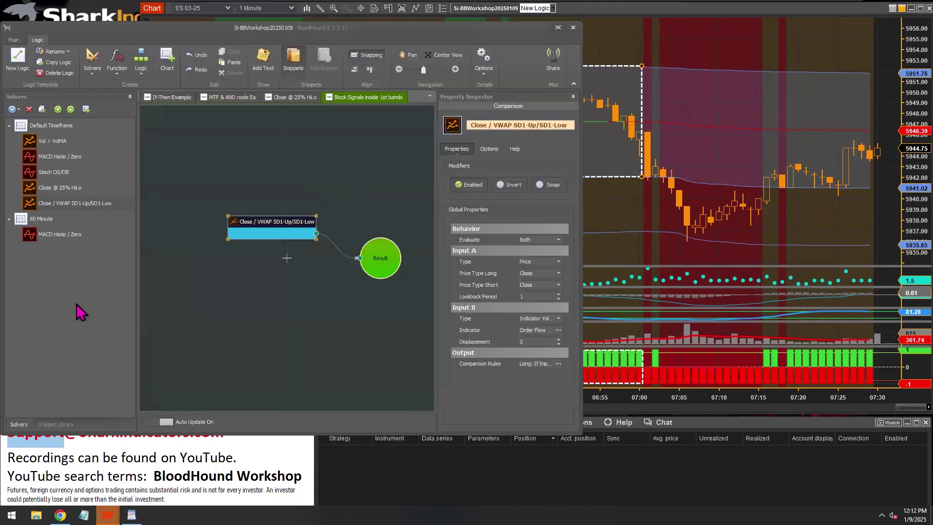
drag(136, 277, 120, 276)
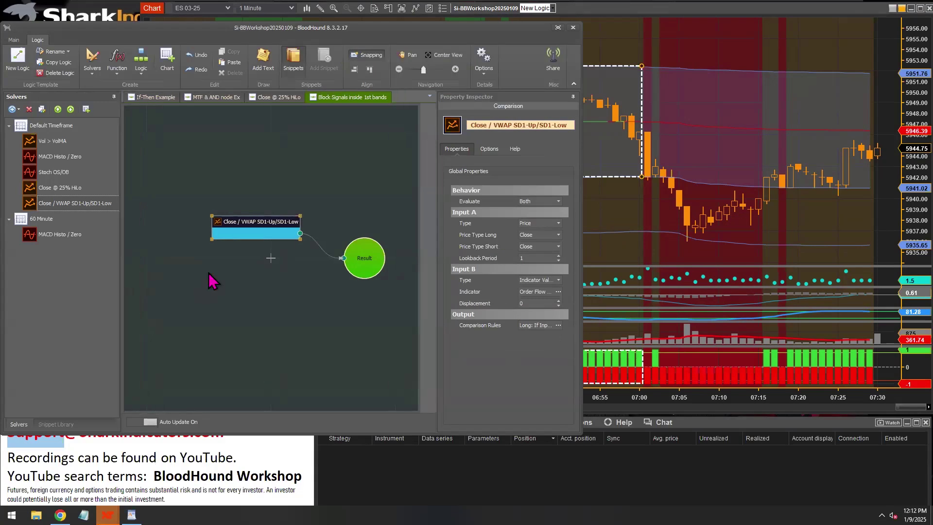
click(252, 222)
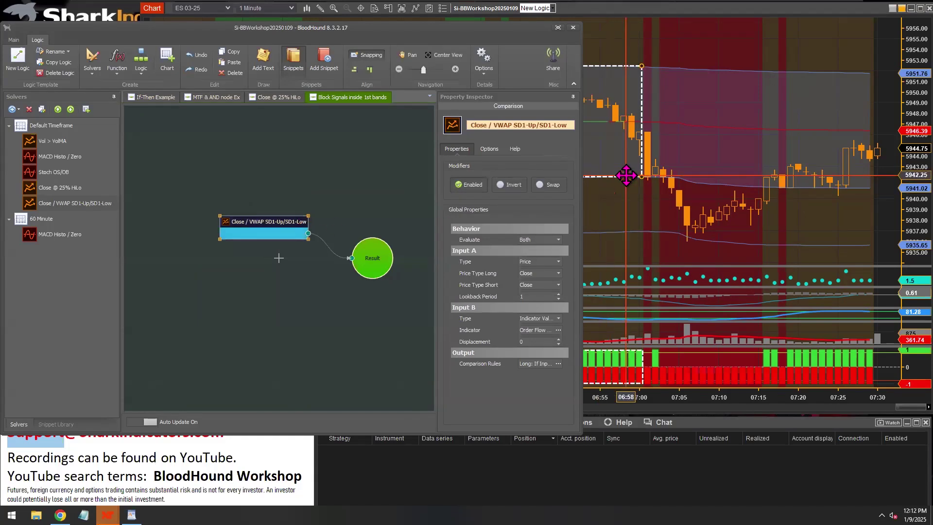
click(549, 185)
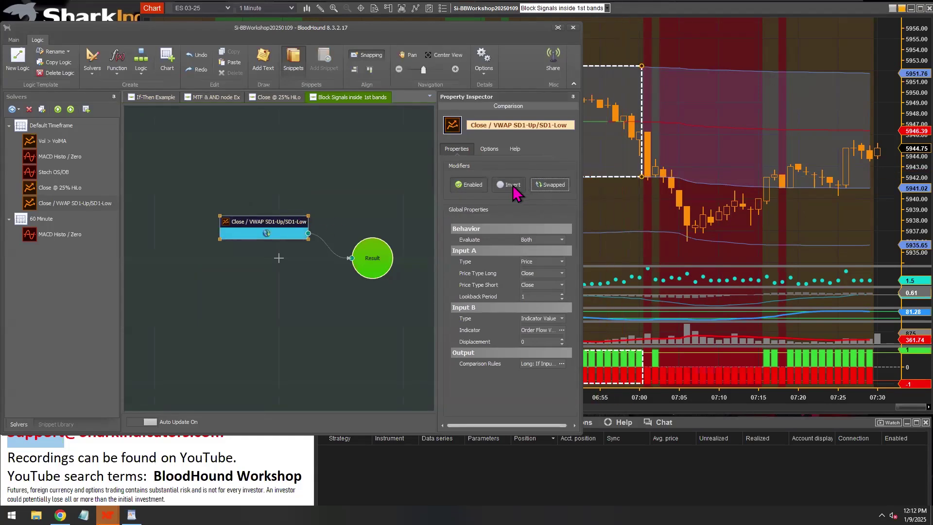
click(513, 185)
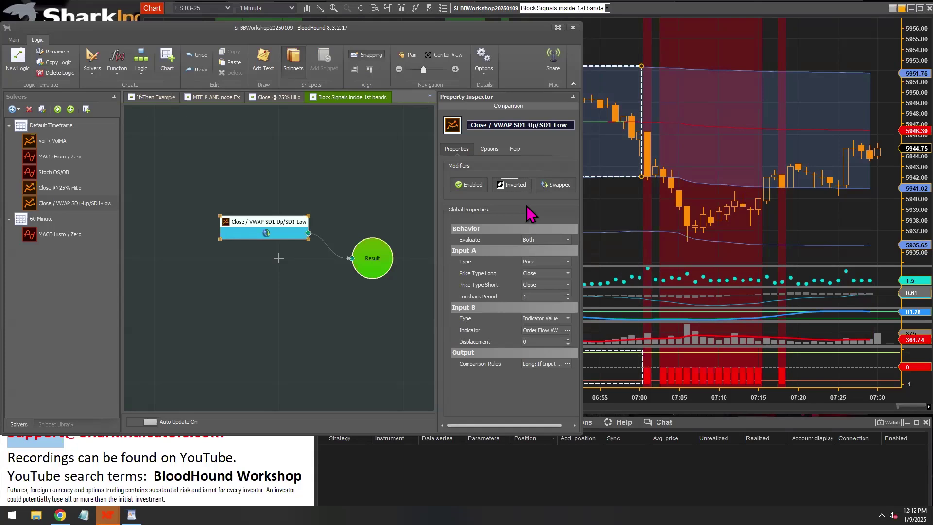
click(554, 188)
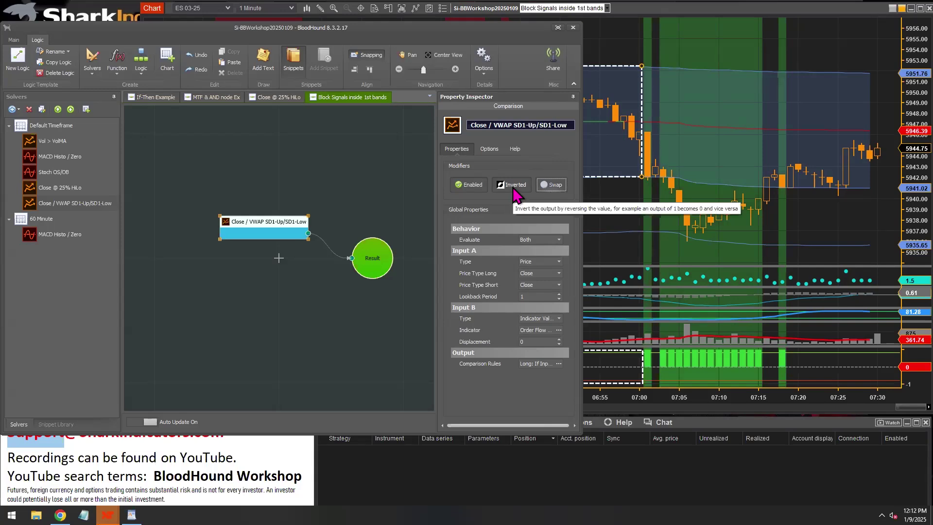
Step: Adjust the price rectangle on the chart so that it starts at about 06:44
click(604, 202)
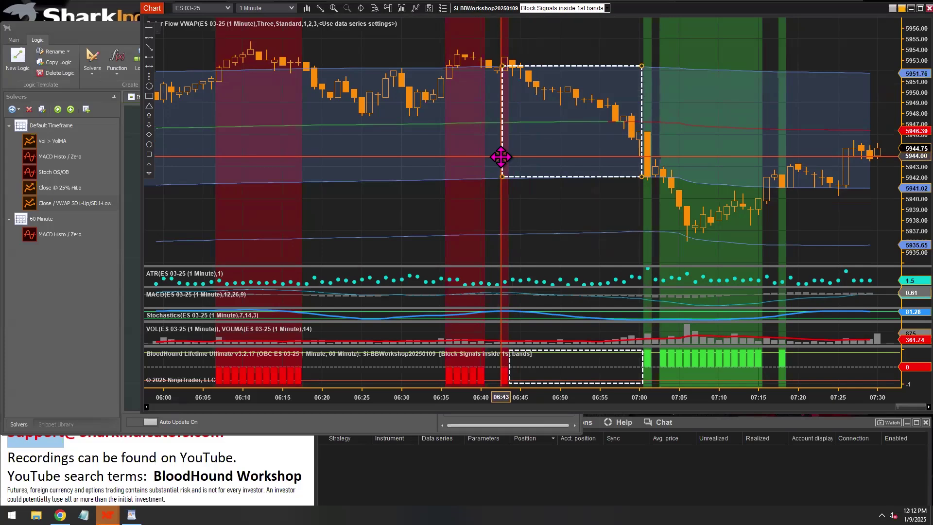
drag(502, 174, 508, 173)
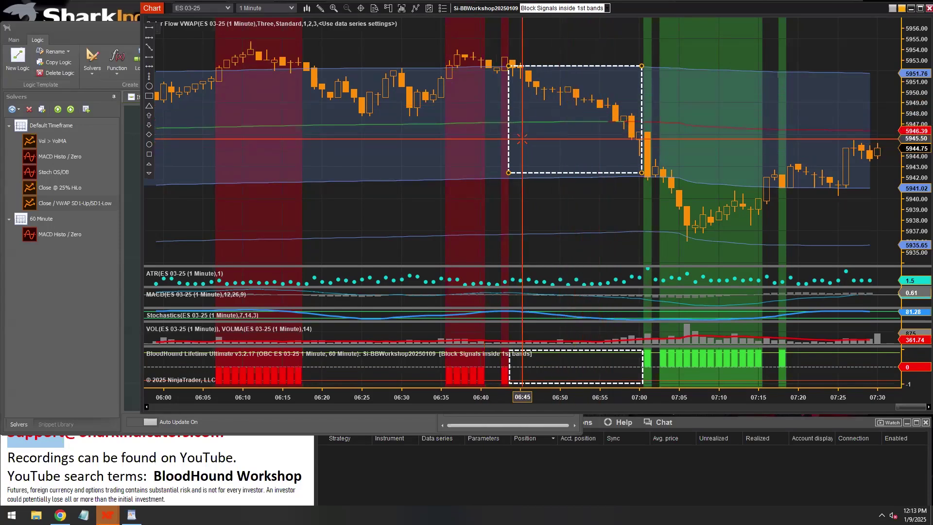
Step: Add an And logic node and route the Close / VWAP SD1-Up/SD1-Low solver through it into the Result node
click(92, 306)
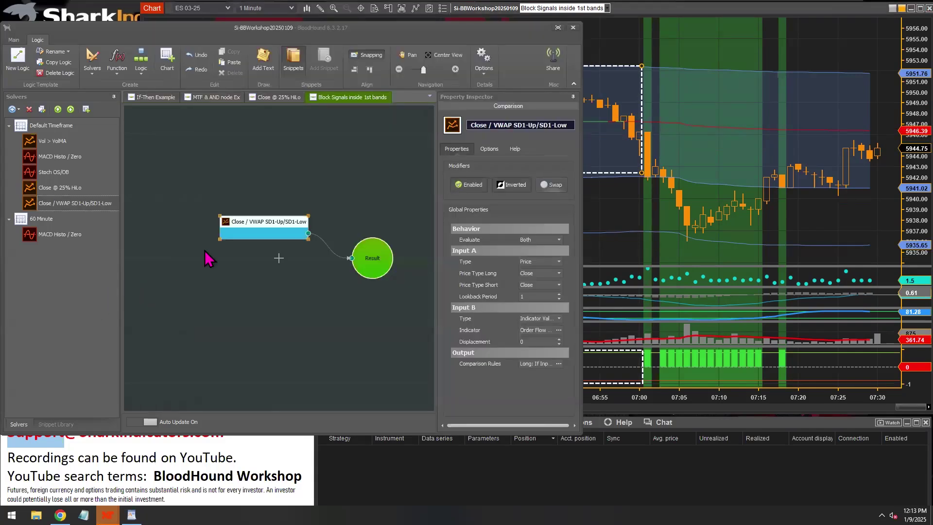
drag(254, 221, 202, 292)
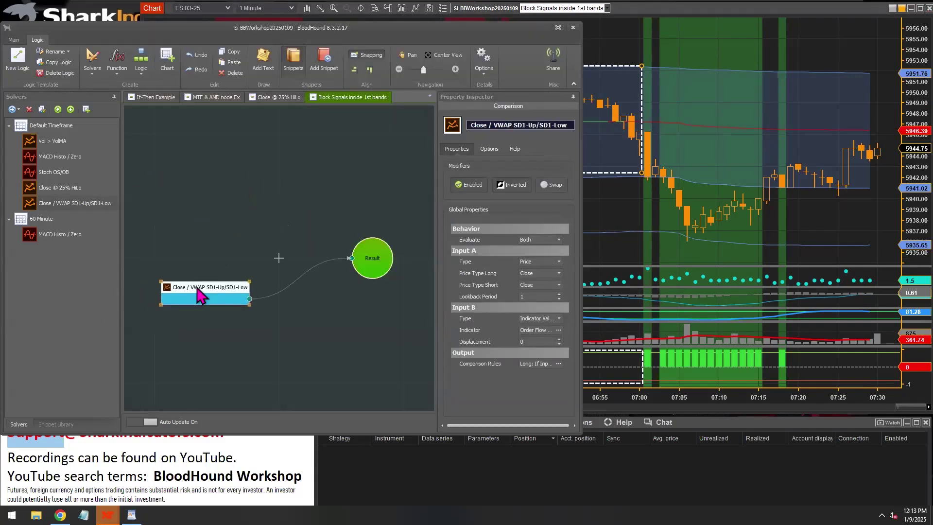
right_click(270, 212)
mouse_move(305, 231)
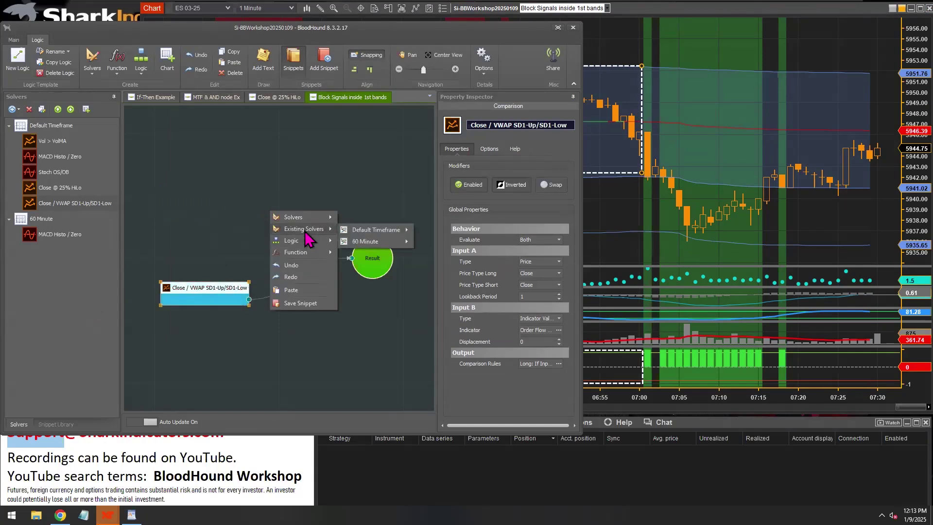
click(359, 242)
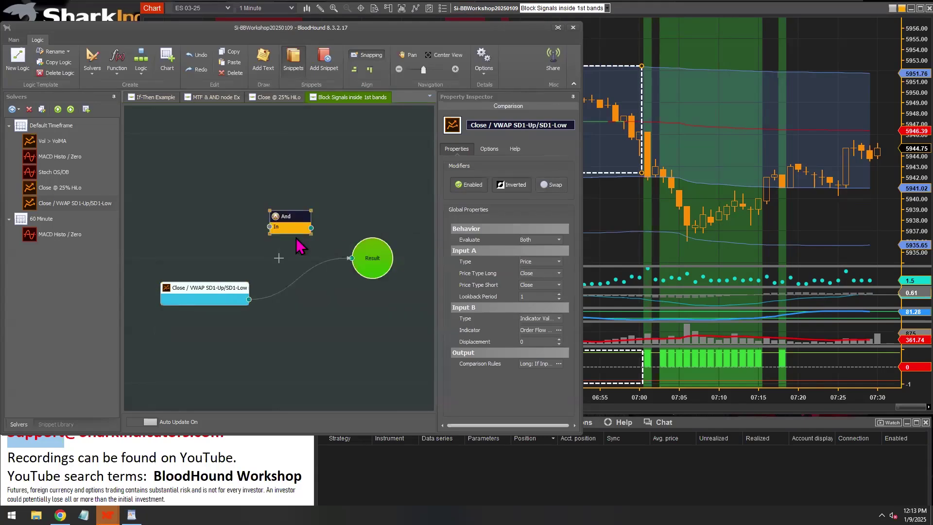
drag(291, 222, 295, 232)
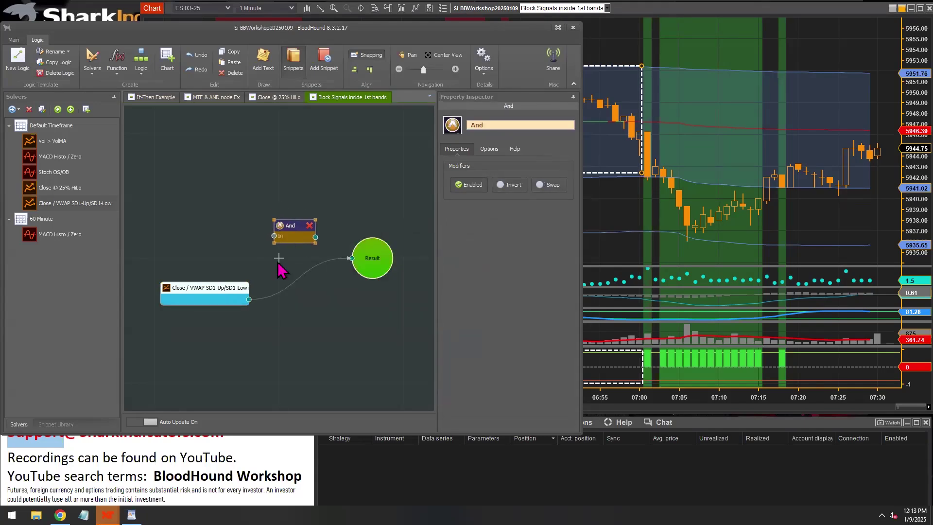
drag(249, 300, 351, 258)
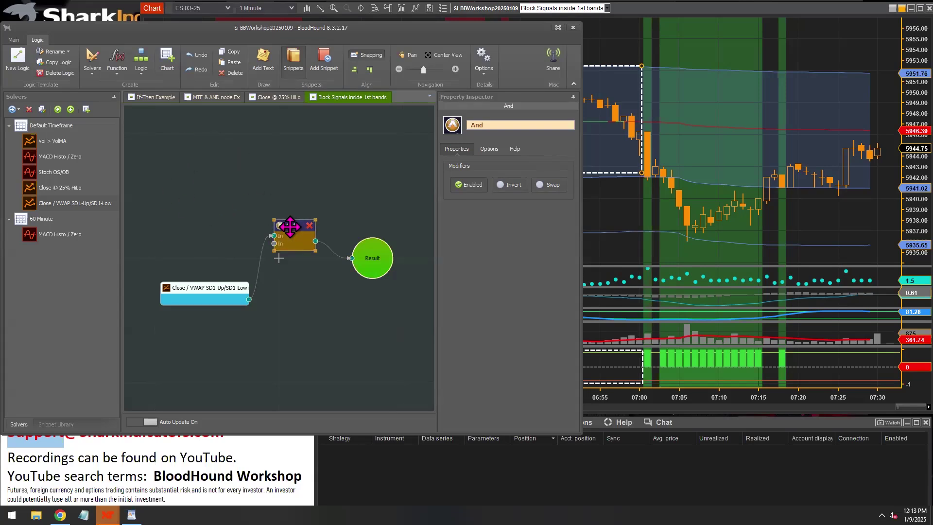
drag(290, 226, 290, 229)
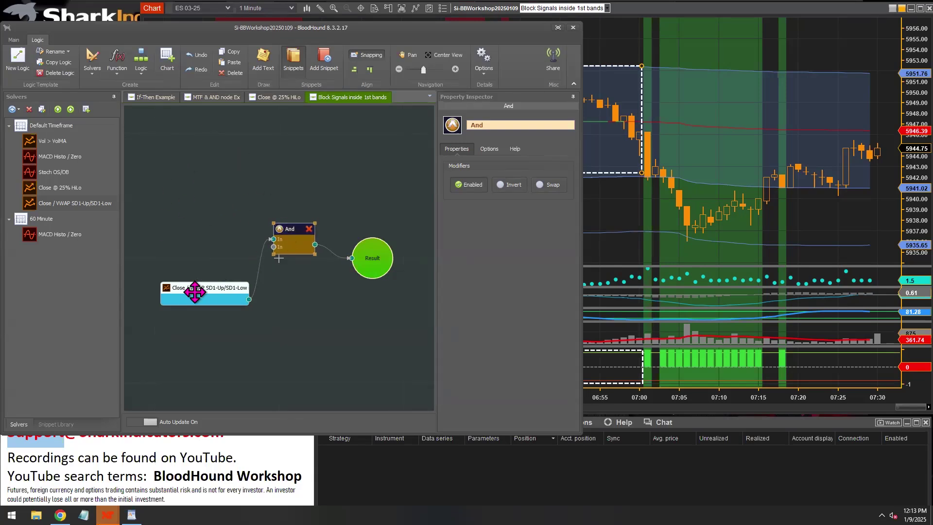
drag(195, 290, 197, 287)
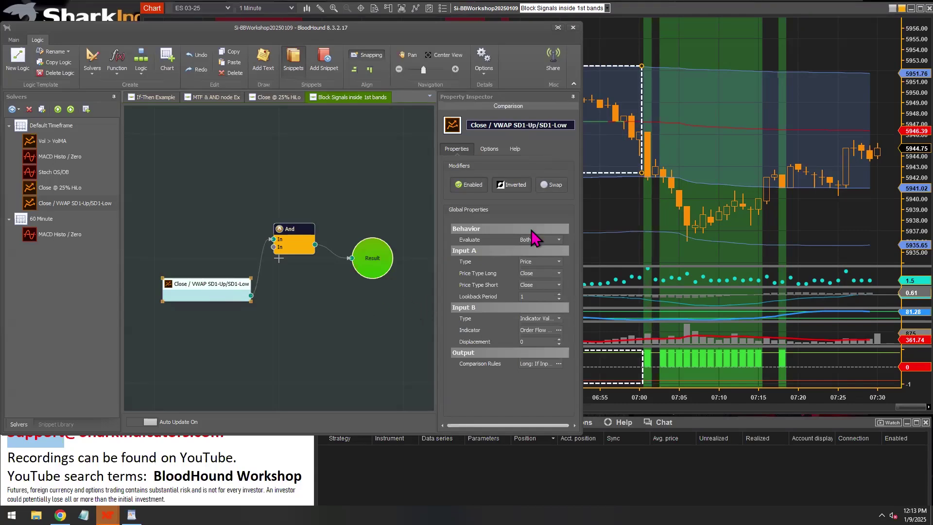
Step: Turn off inversion on the comparison solver, trying it with Swap enabled and then turning Swap back off
click(611, 208)
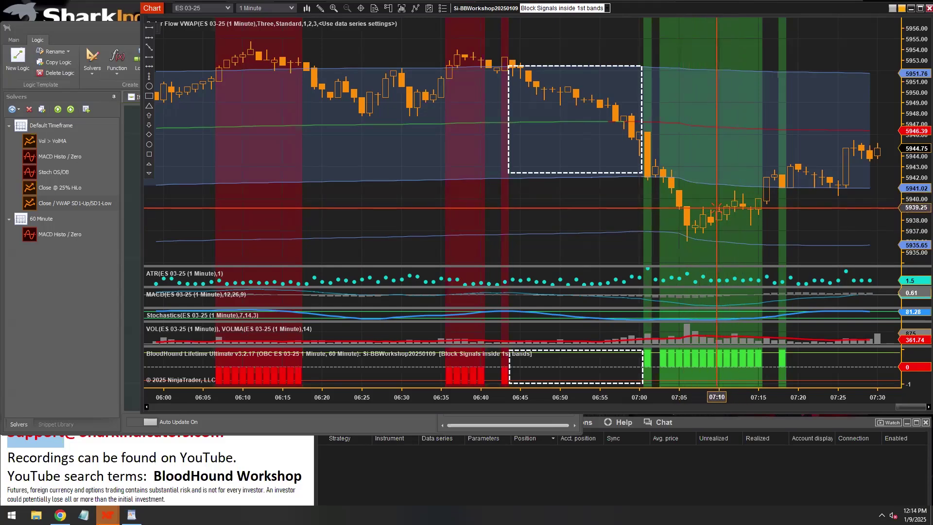
click(132, 271)
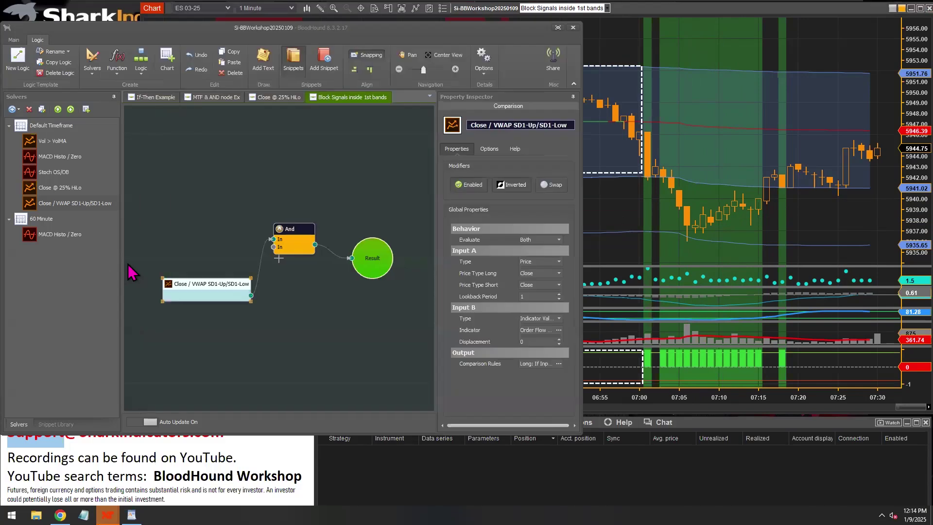
click(199, 282)
drag(199, 282, 200, 271)
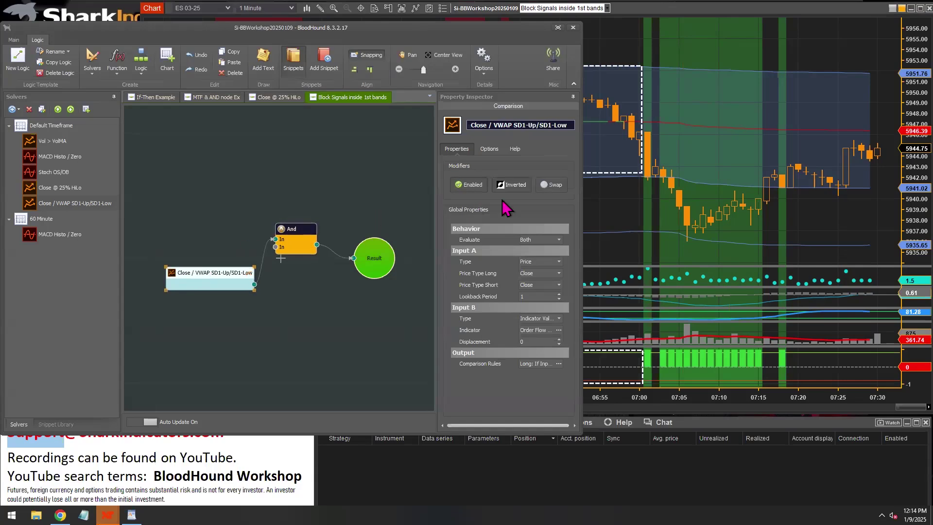
click(553, 185)
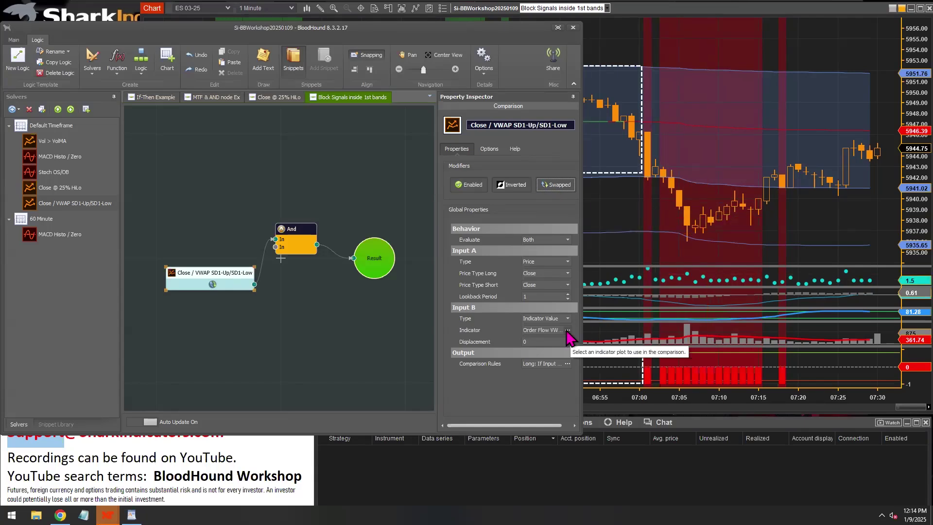
click(516, 187)
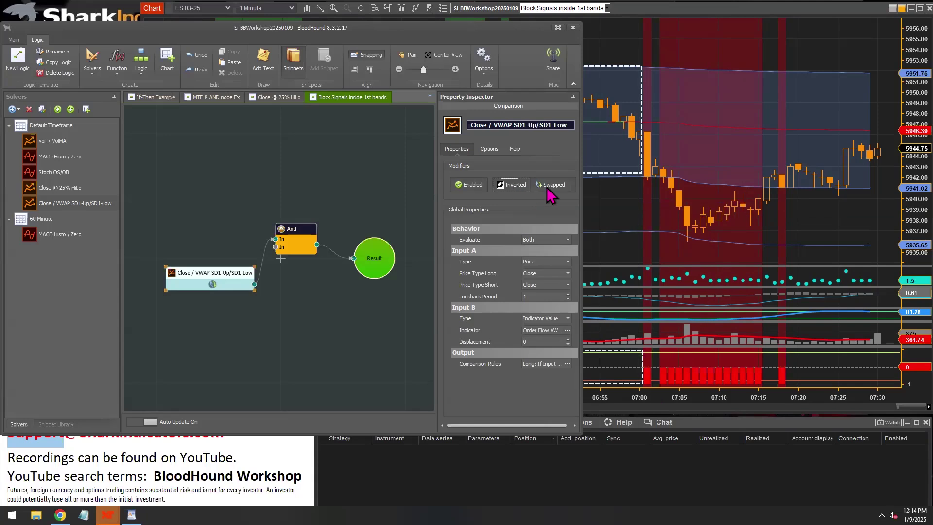
click(549, 188)
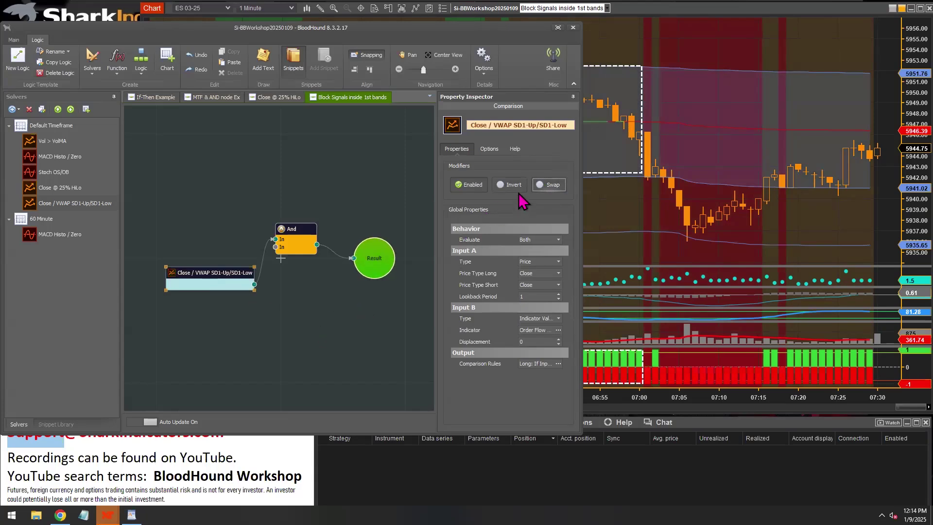
Step: Assign the Order Flow VWAP's Std Dev 1 Upper plot to Long and its Std Dev 1 Lower plot to Short
click(558, 330)
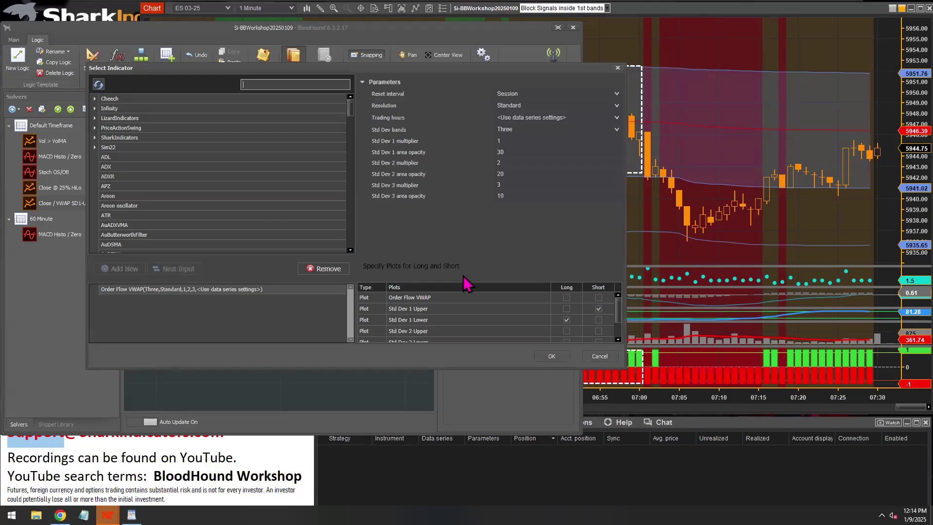
click(567, 309)
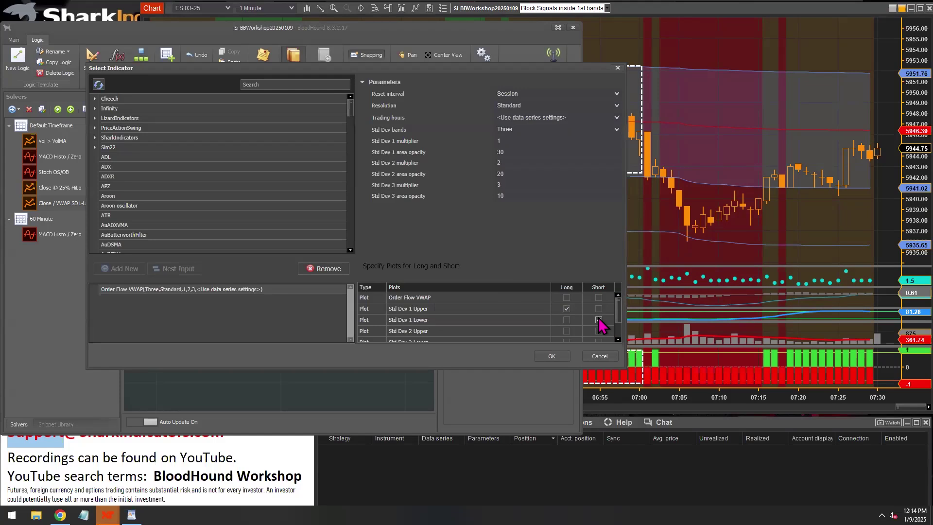
click(598, 320)
click(566, 308)
click(552, 356)
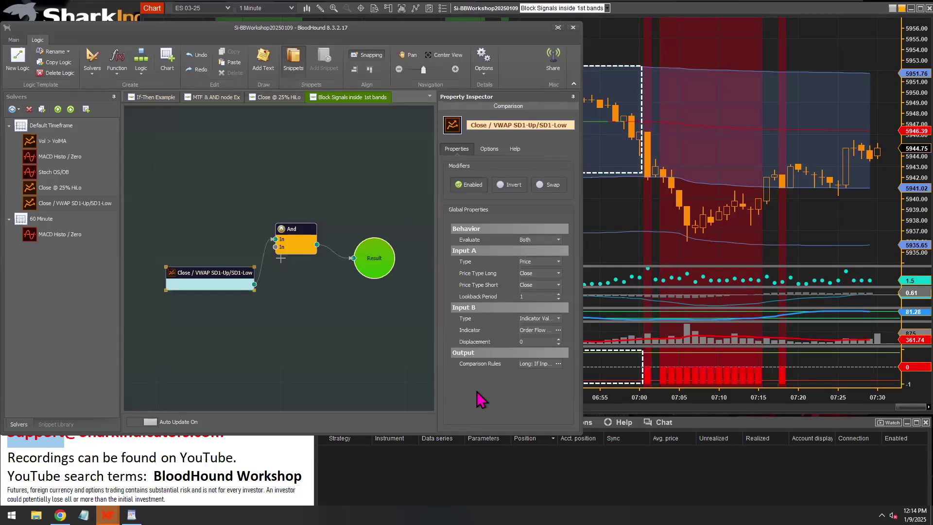
Step: Inspect the long and short signals on the chart and review the solver's indicator plot assignments, leaving them as they are
click(623, 209)
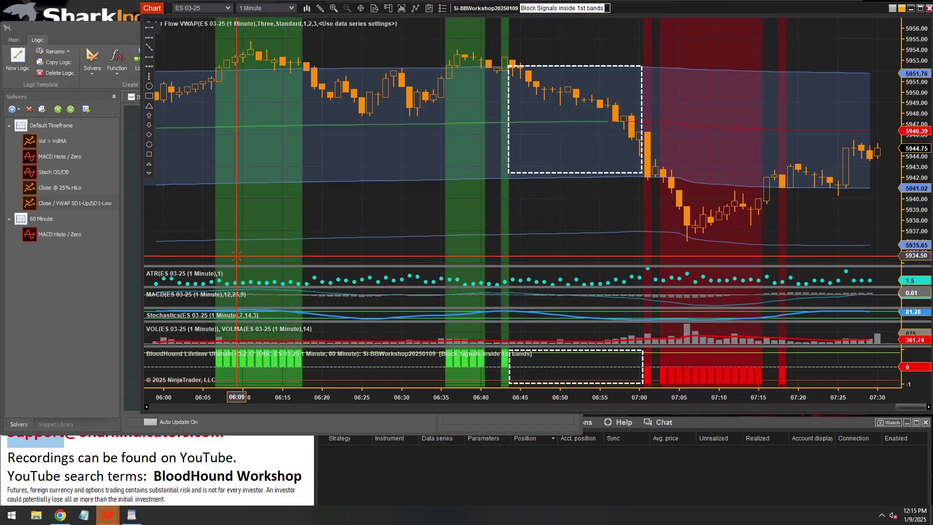
click(133, 279)
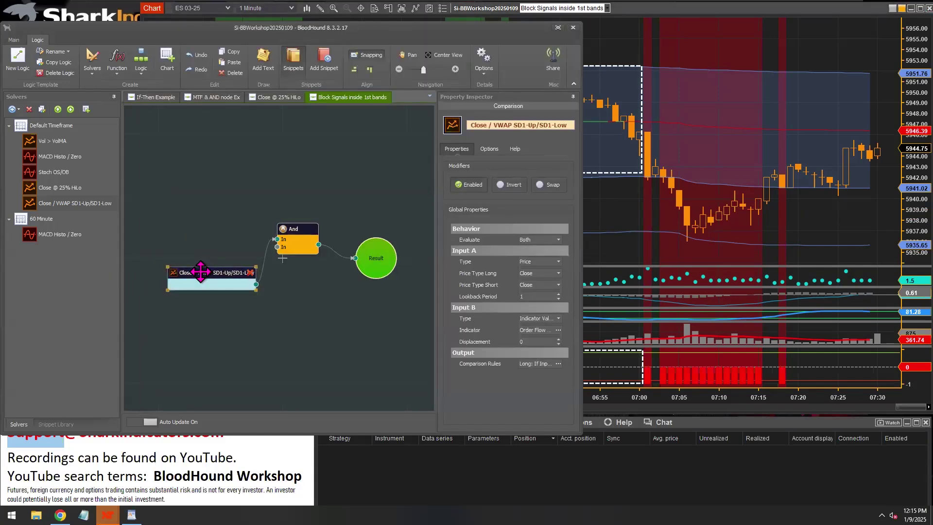
drag(201, 271, 201, 268)
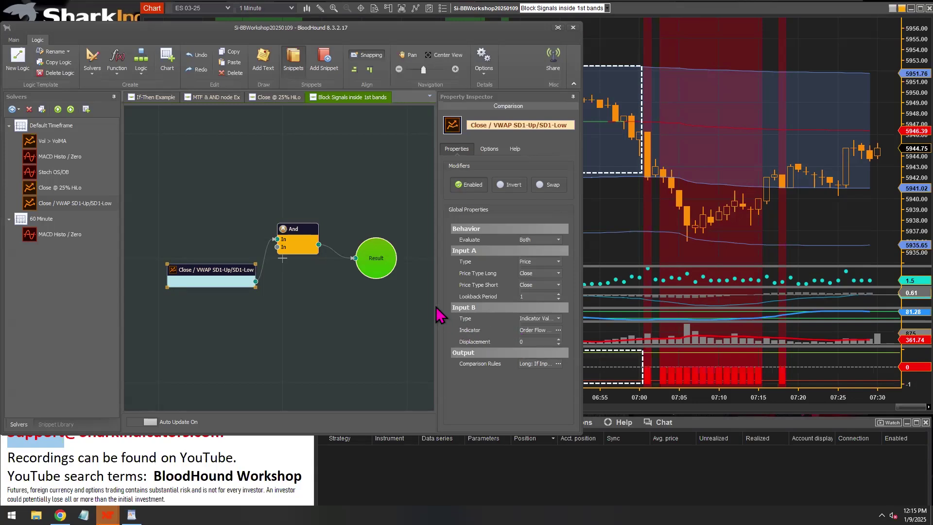
drag(435, 308, 422, 312)
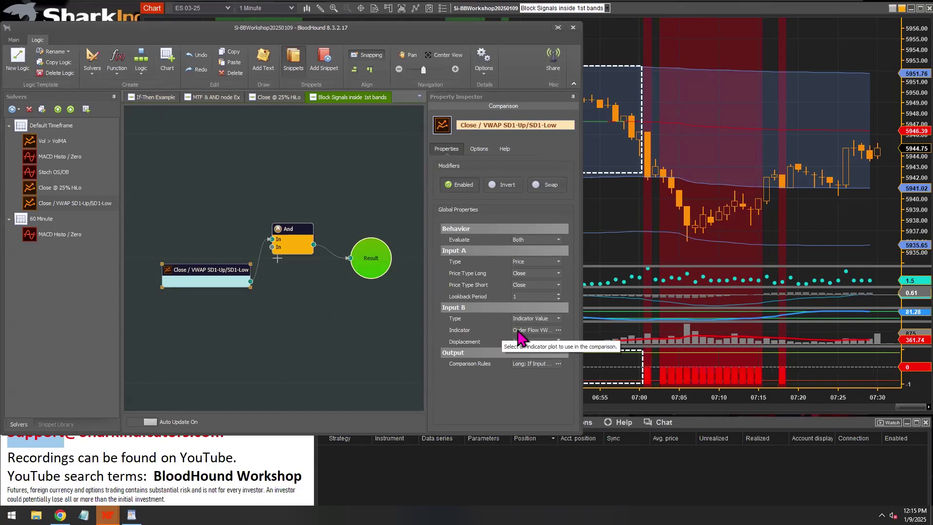
click(557, 330)
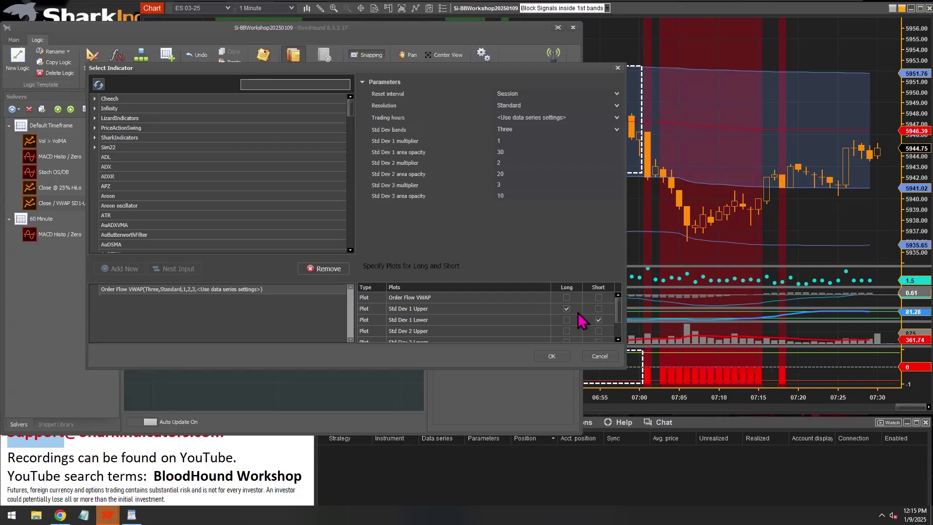
click(589, 357)
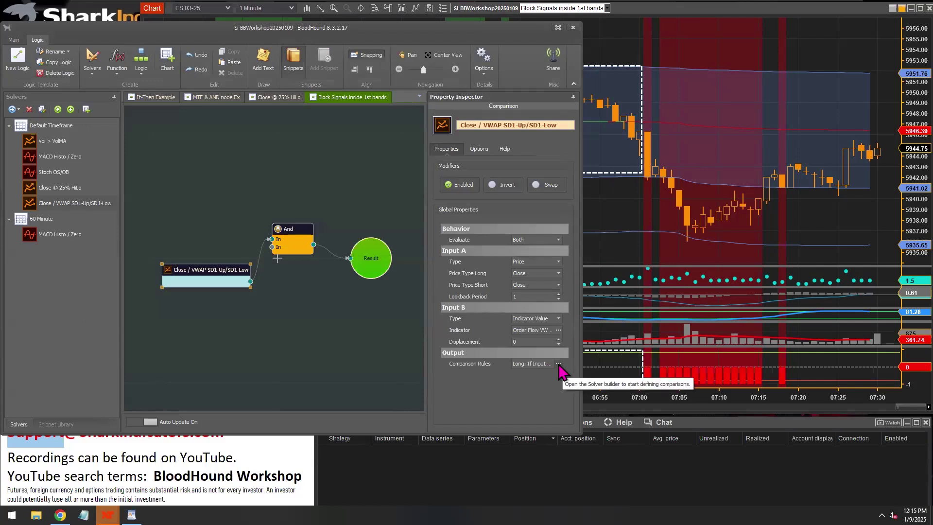
Step: Try comparison rules with Long as Close < and Short as Close > Order Flow VWAP, testing Invert on and off again
click(559, 365)
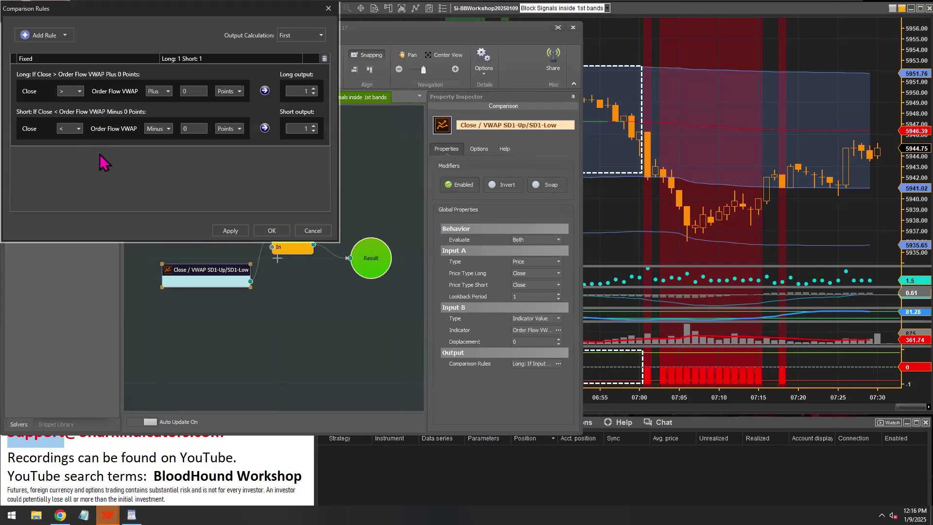
click(79, 129)
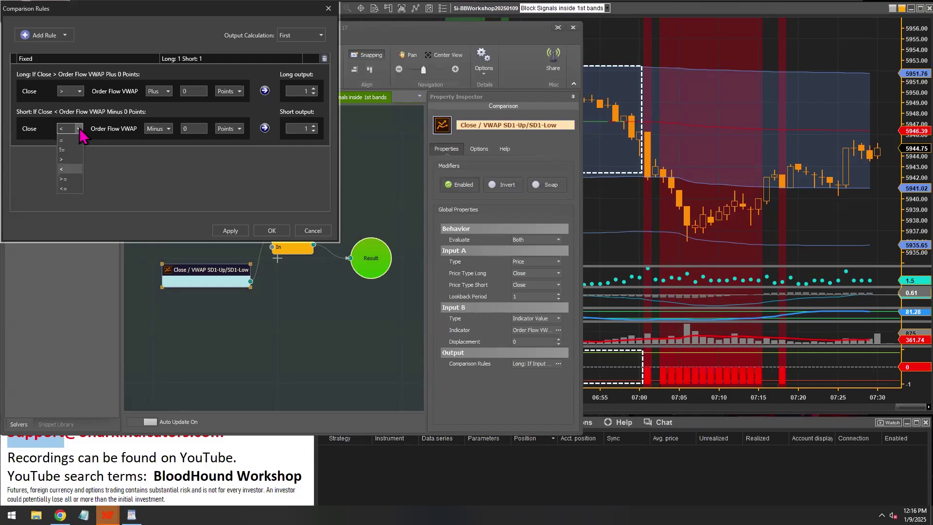
click(71, 158)
click(80, 91)
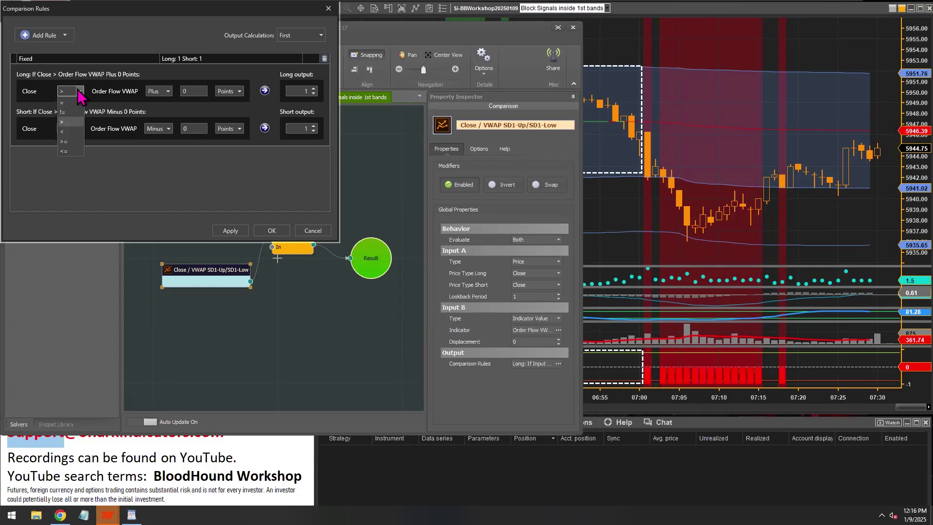
click(73, 132)
click(231, 231)
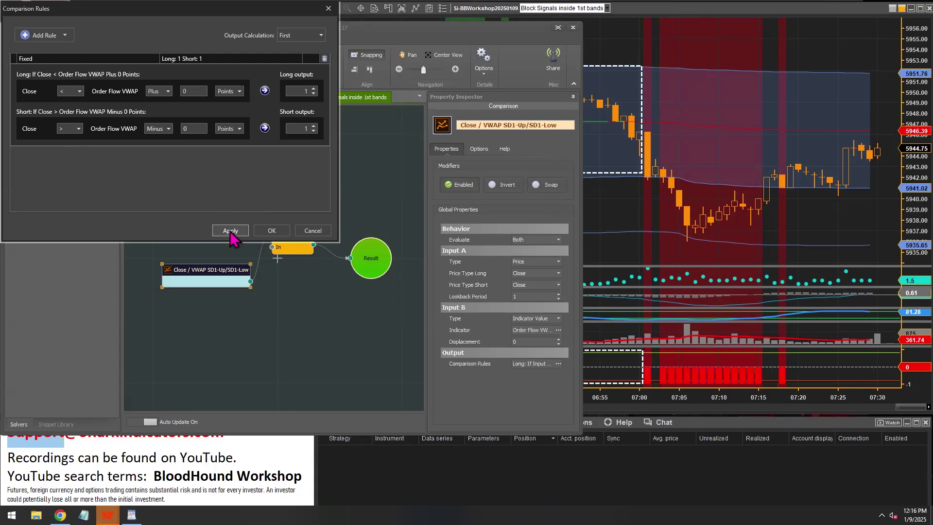
click(272, 231)
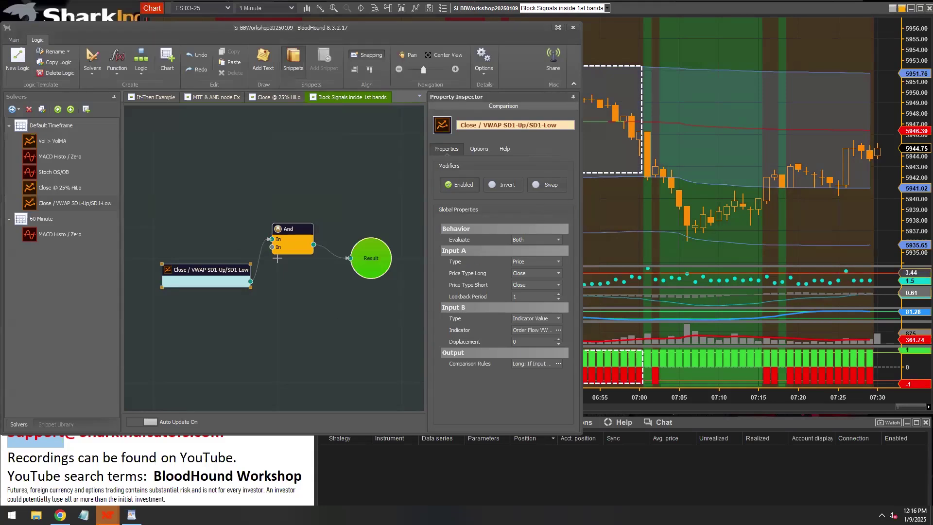
click(507, 185)
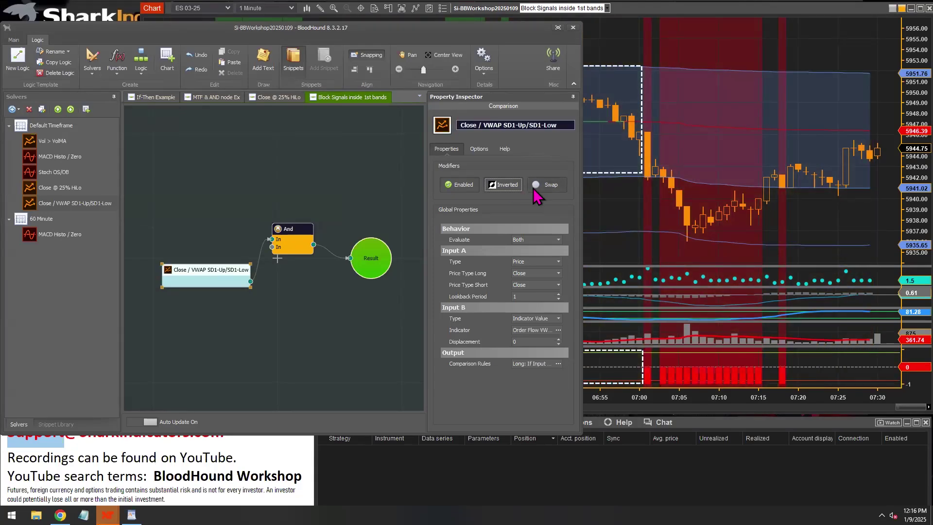
click(506, 188)
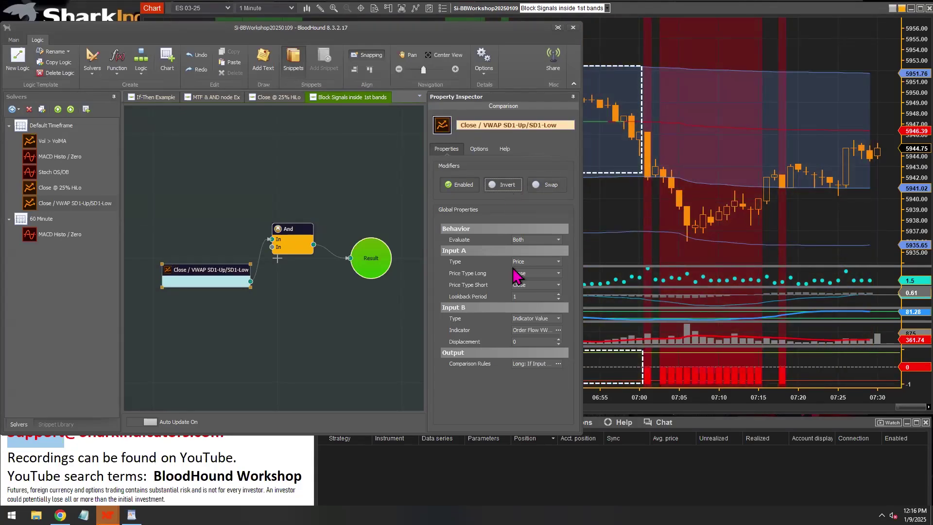
Step: Set the comparison rules to Close >= Order Flow VWAP for Long and Close <= Order Flow VWAP for Short
click(559, 363)
click(78, 91)
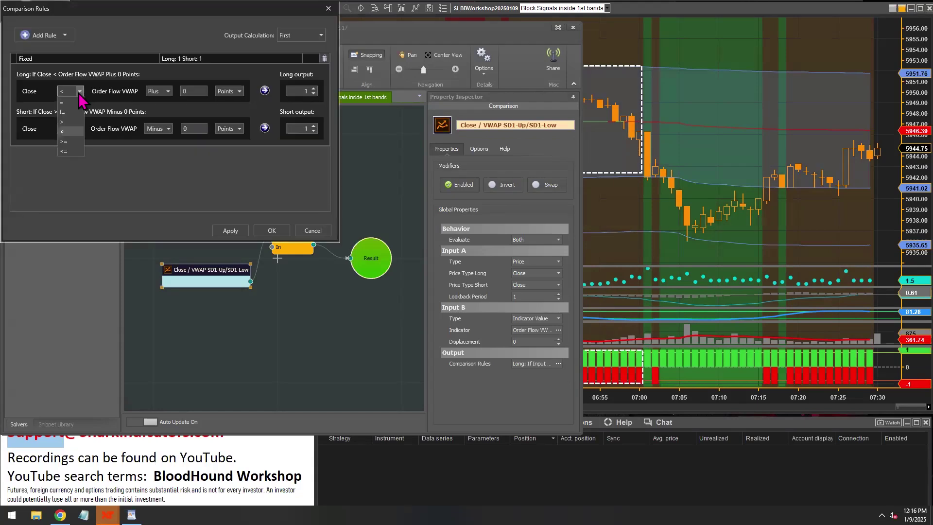
click(71, 142)
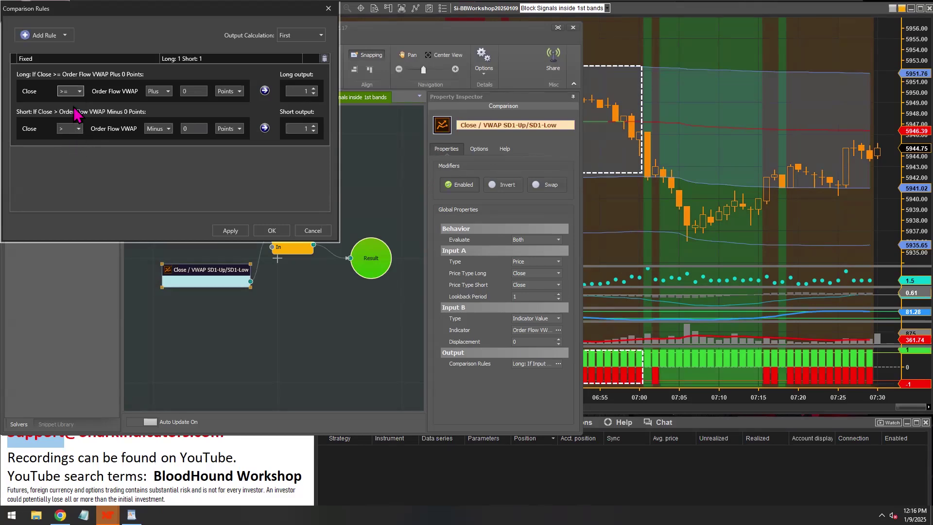
click(78, 128)
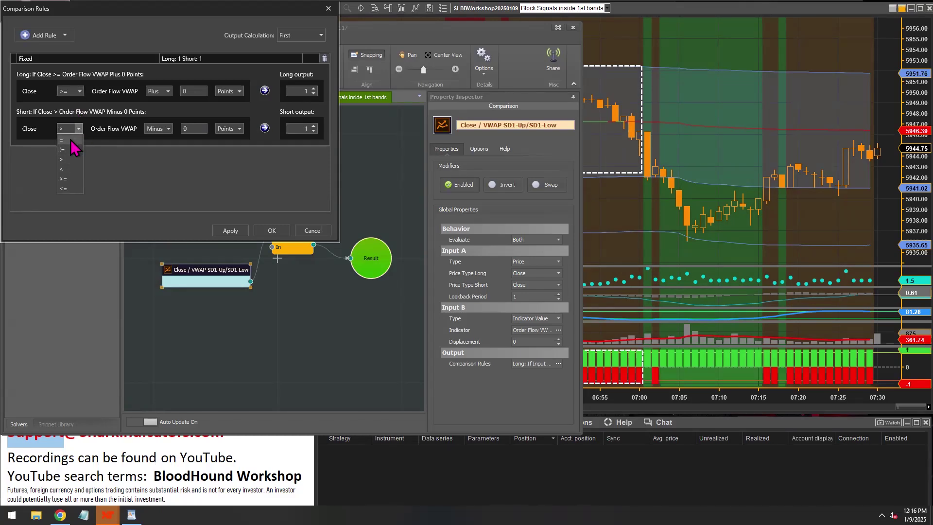
click(64, 189)
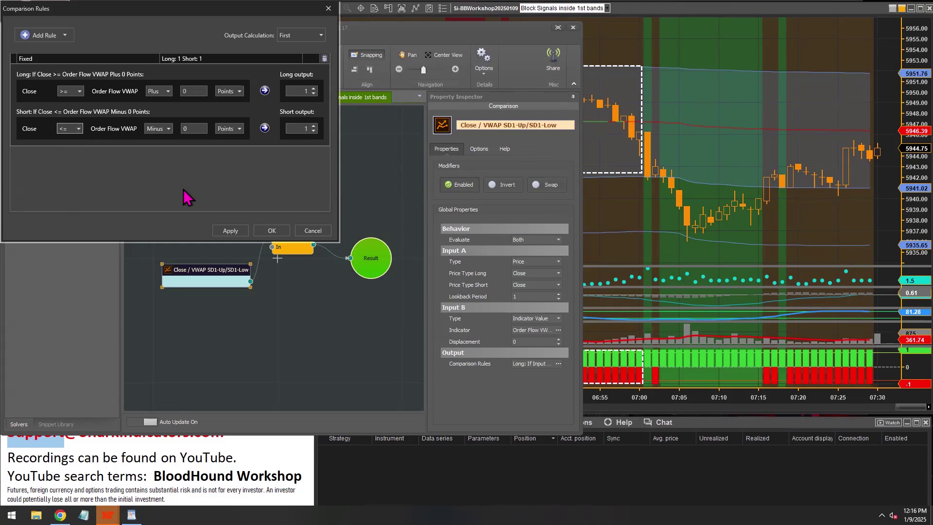
click(270, 231)
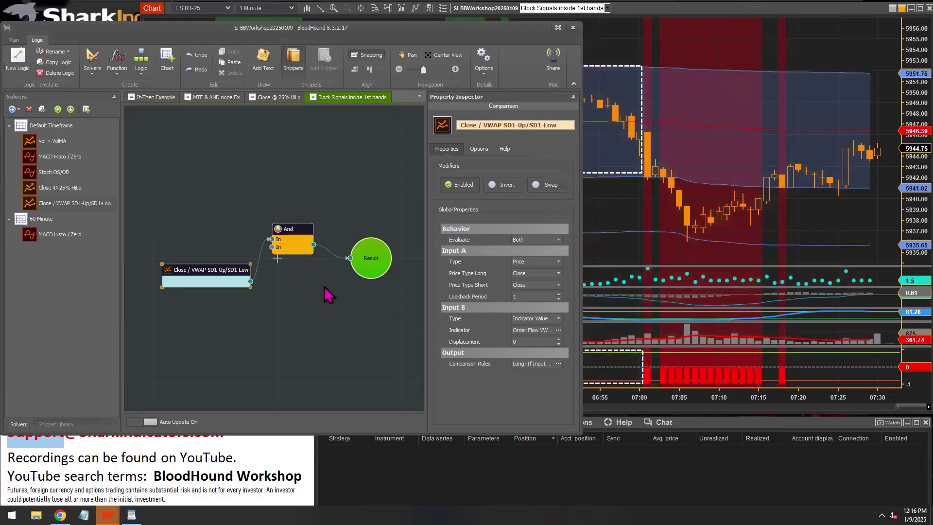
Step: Try the Swap modifier on the Close / VWAP SD1-Up/SD1-Low solver, compare the chart signals, and switch Swap off again
click(207, 271)
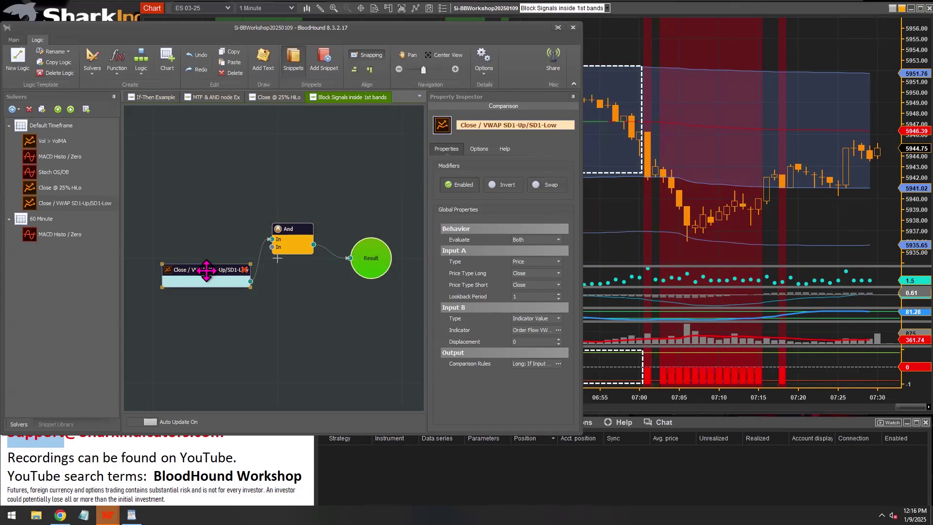
click(630, 196)
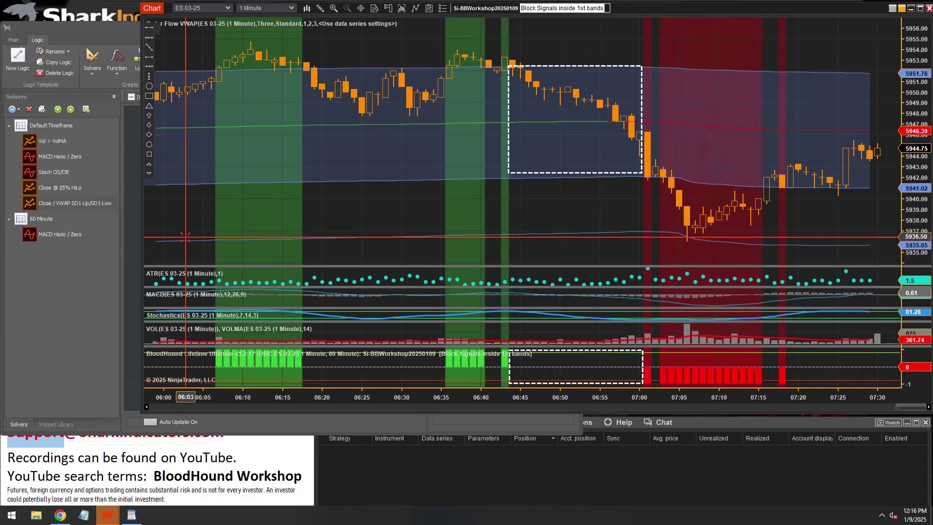
click(135, 272)
click(204, 274)
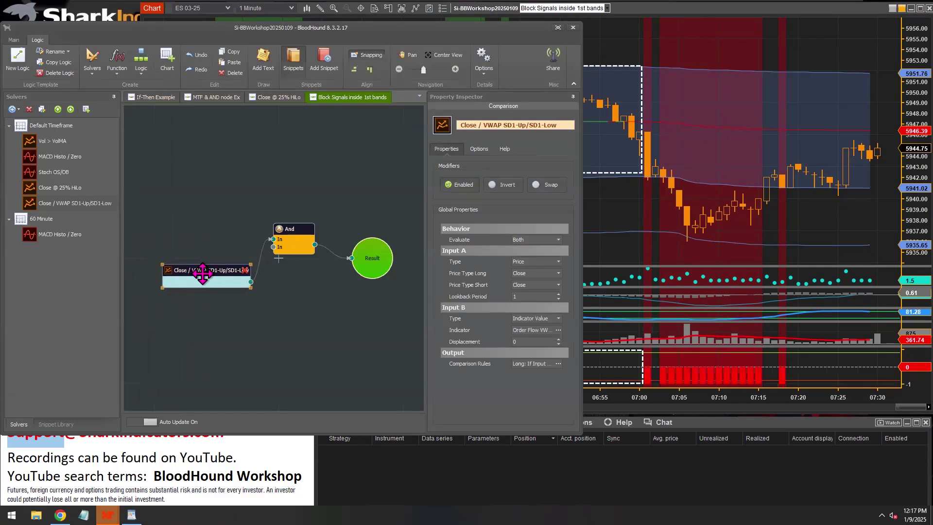
click(549, 185)
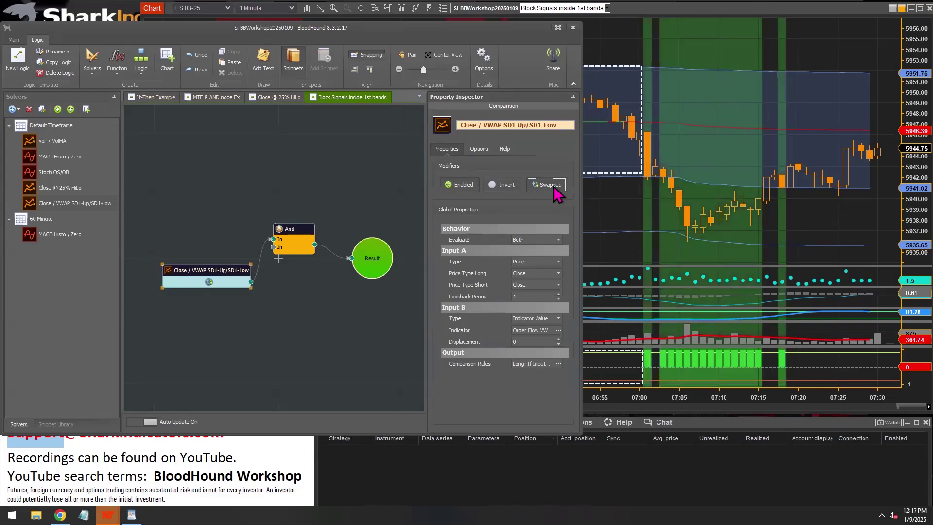
click(630, 208)
click(134, 301)
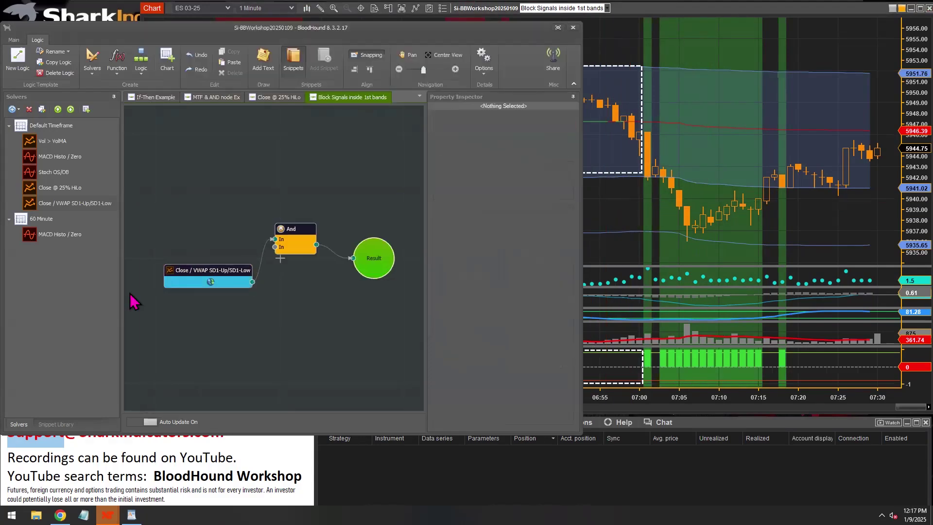
click(202, 275)
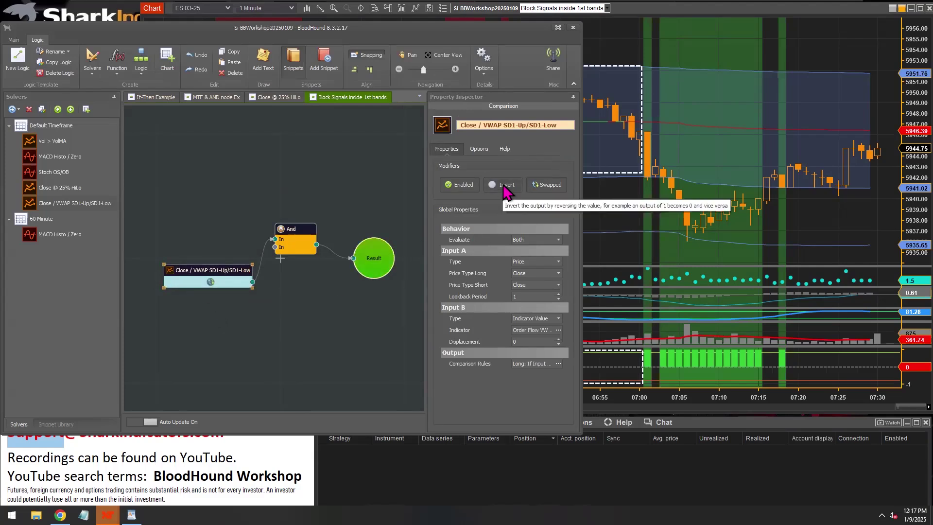
click(545, 185)
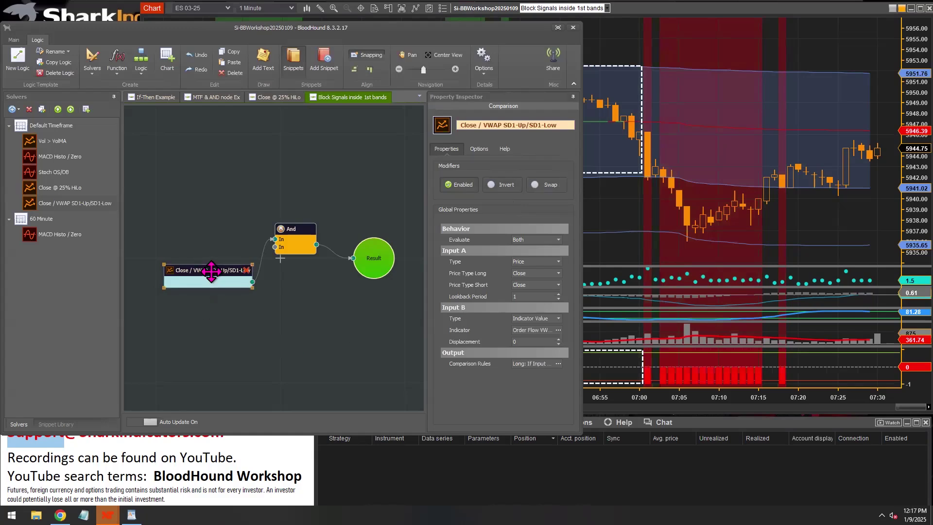
Step: Review the Close / VWAP solver's Long and Short plot assignments and its comparison rules, keeping all settings
drag(216, 270, 211, 276)
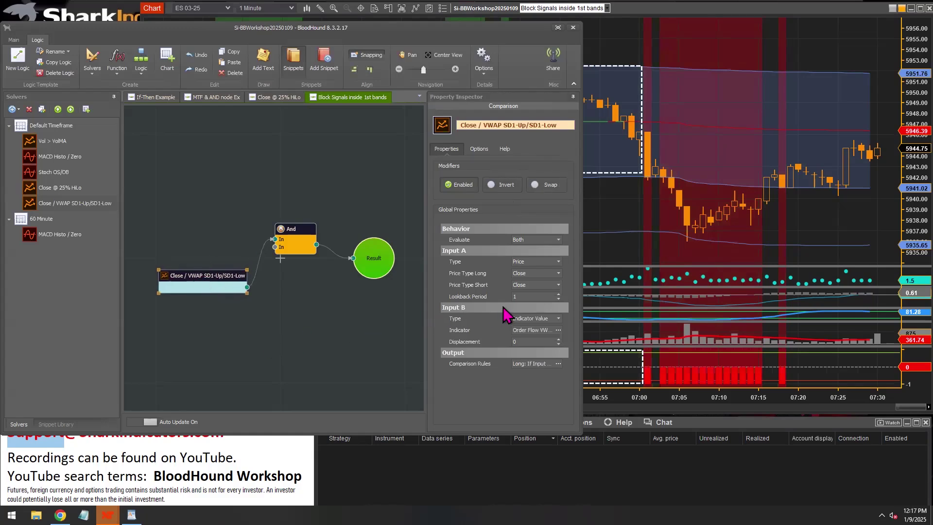
click(558, 331)
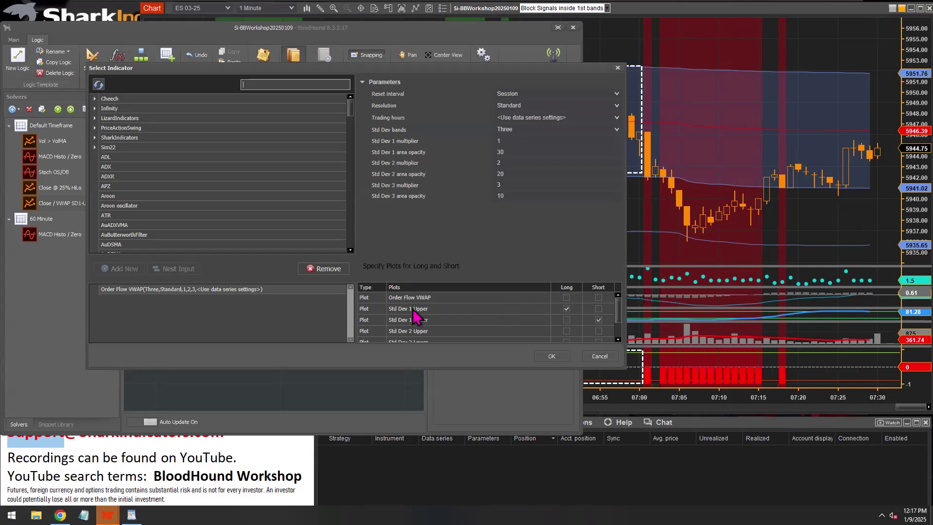
click(552, 357)
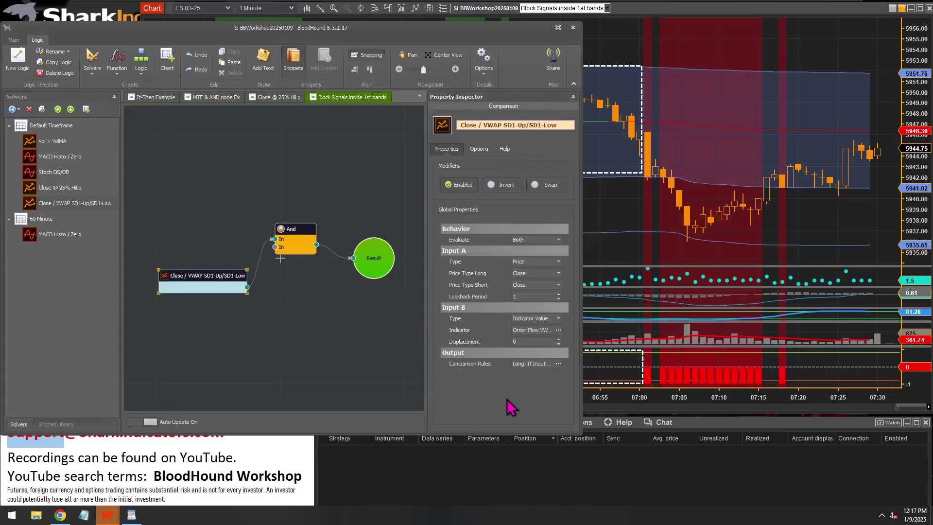
click(558, 364)
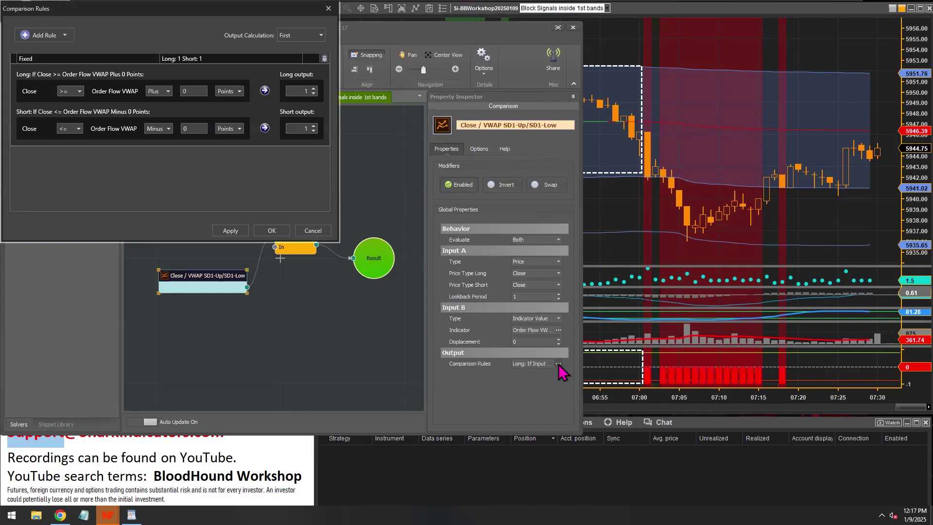
click(80, 92)
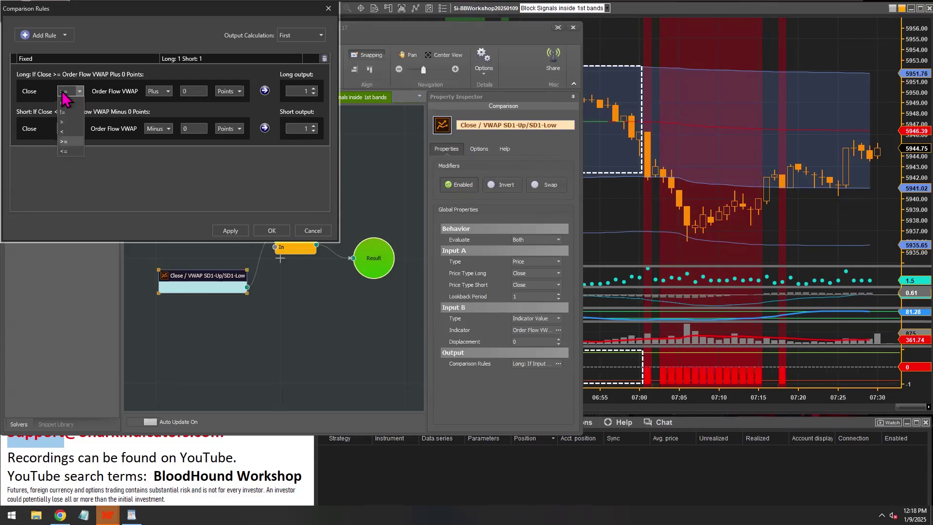
click(79, 92)
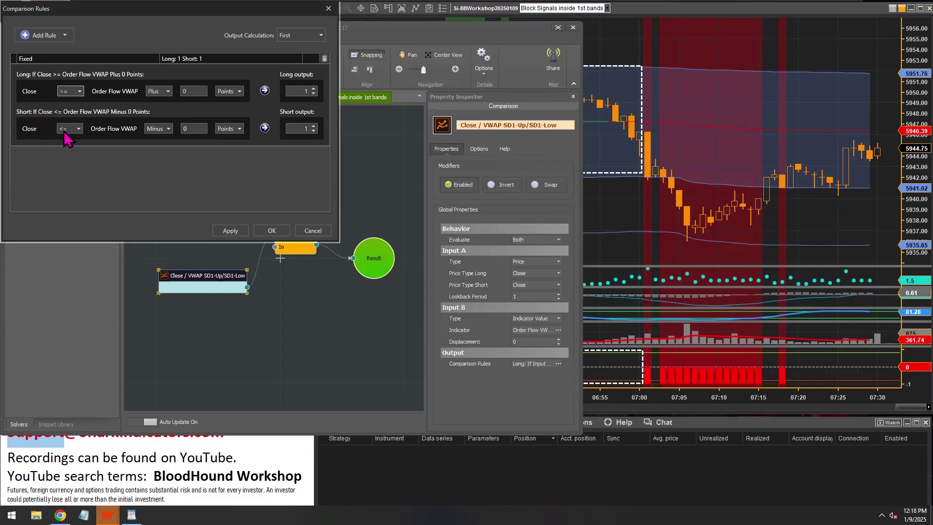
click(270, 231)
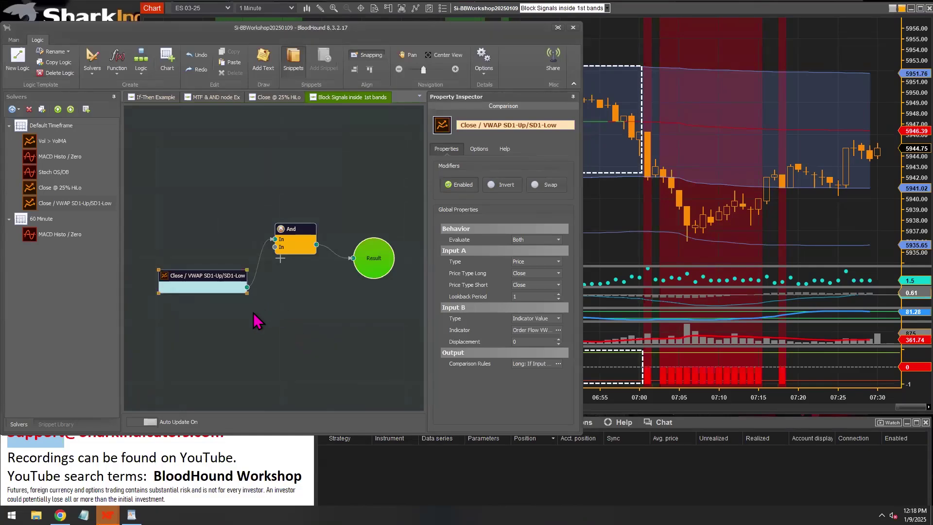
Step: Move the Close / VWAP solver up beside the And node's first input and paste a copy of it below
click(199, 275)
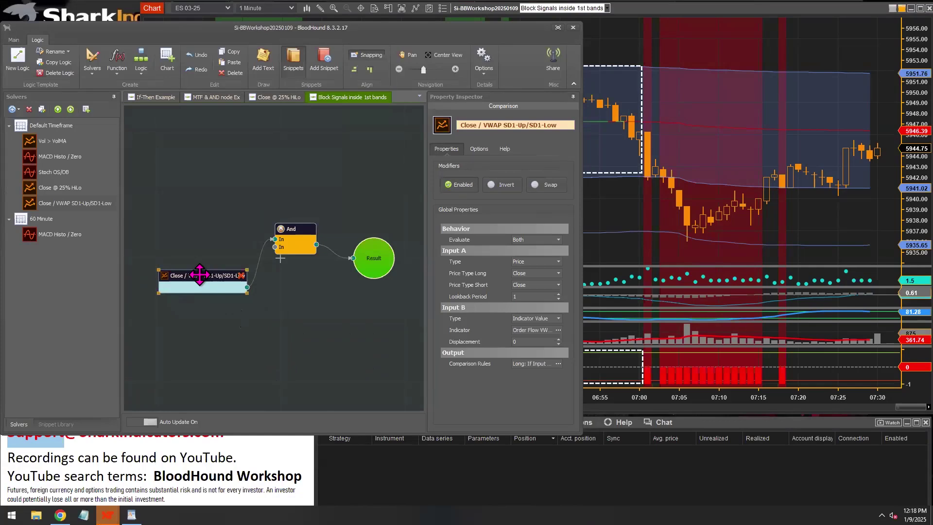
drag(199, 275, 201, 218)
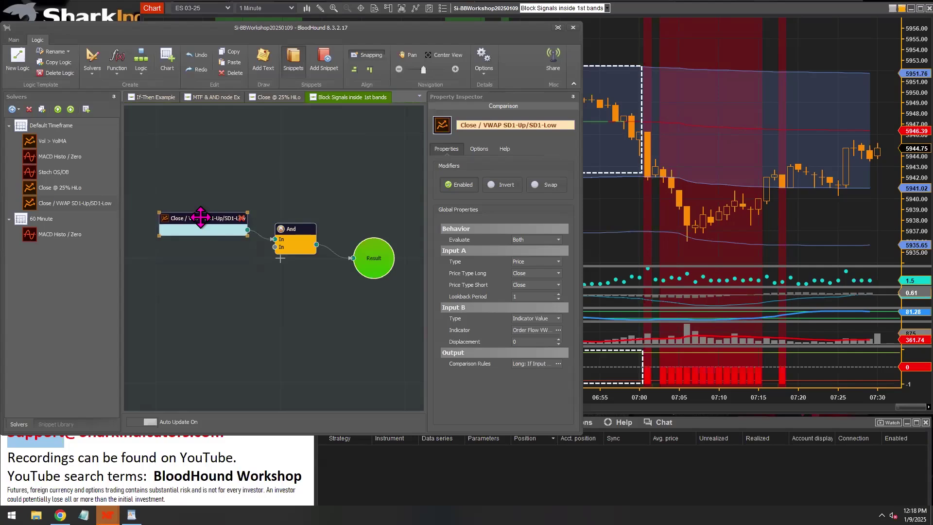
right_click(201, 217)
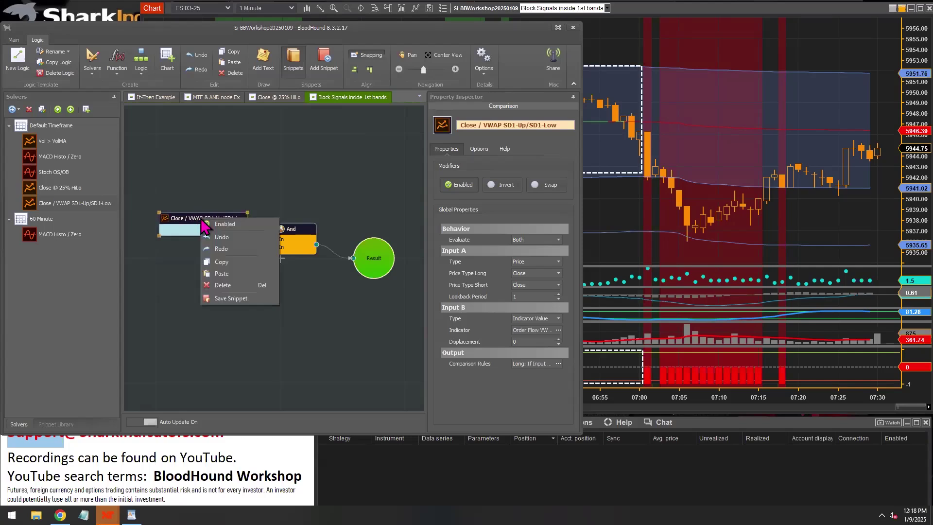
click(229, 262)
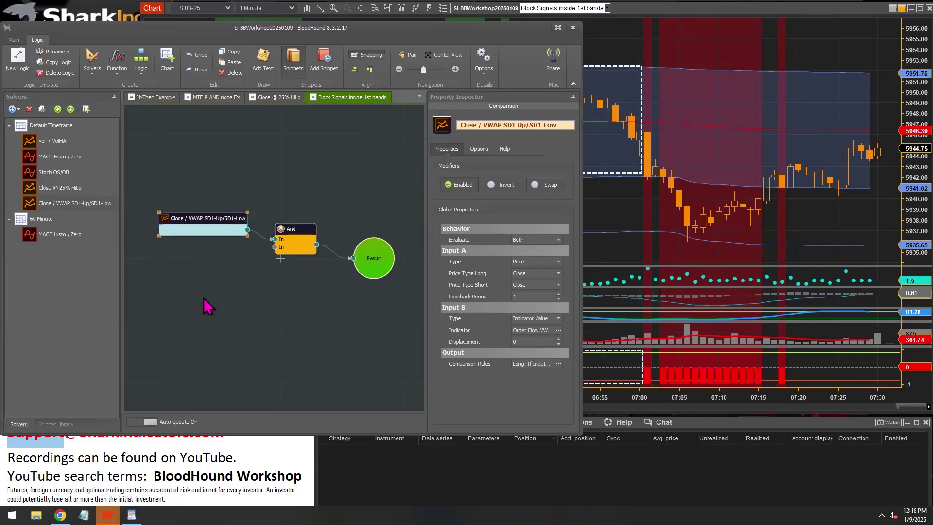
right_click(162, 297)
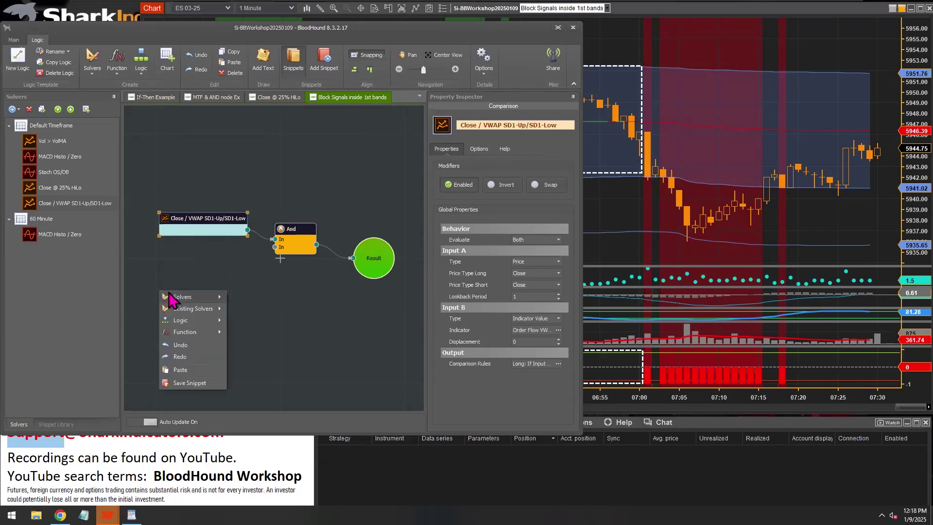
mouse_move(170, 297)
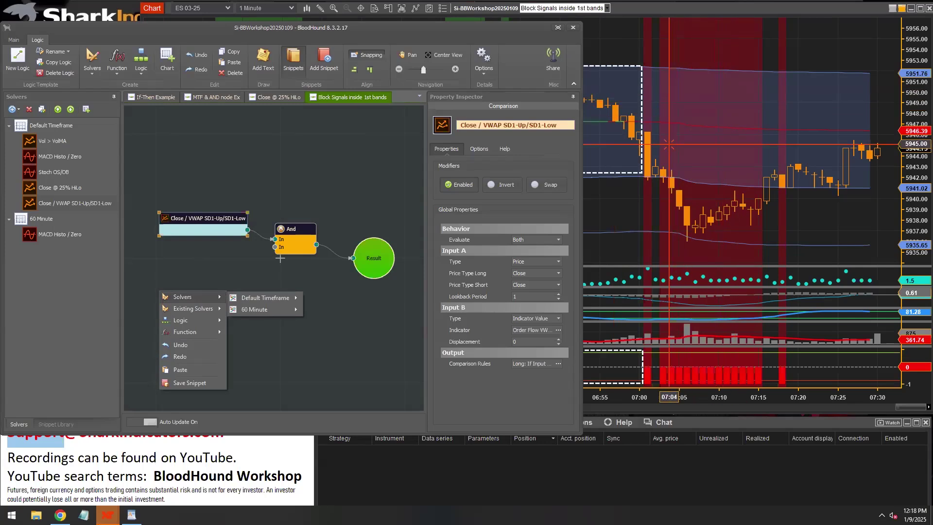
click(184, 382)
key(ctrl+v)
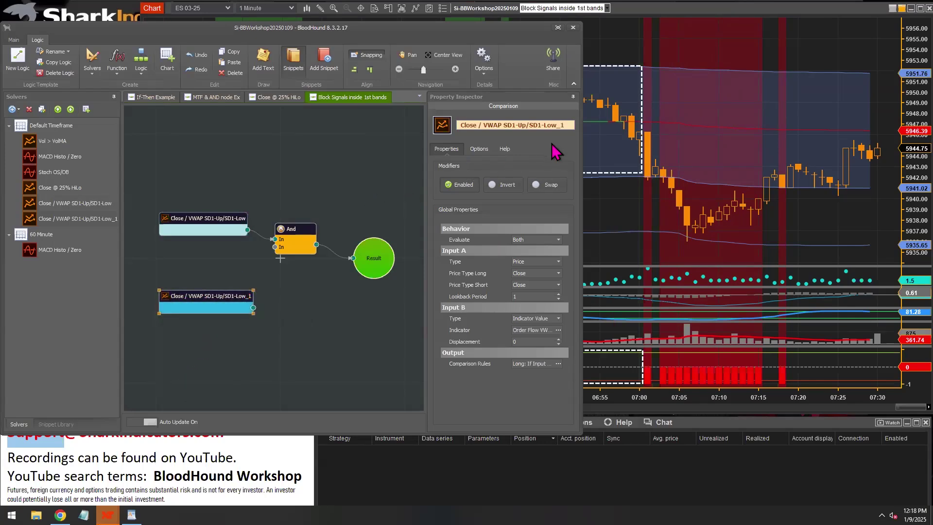
Step: Rename the copied solver as Bar / VWAP SD1-Up/SD1-Low and connect it directly to the Result node
click(566, 125)
key(BackSpace)
key(Home)
key(Delete)
key(Delete)
key(Delete)
key(Delete)
key(Delete)
key(Delete)
text(Bar)
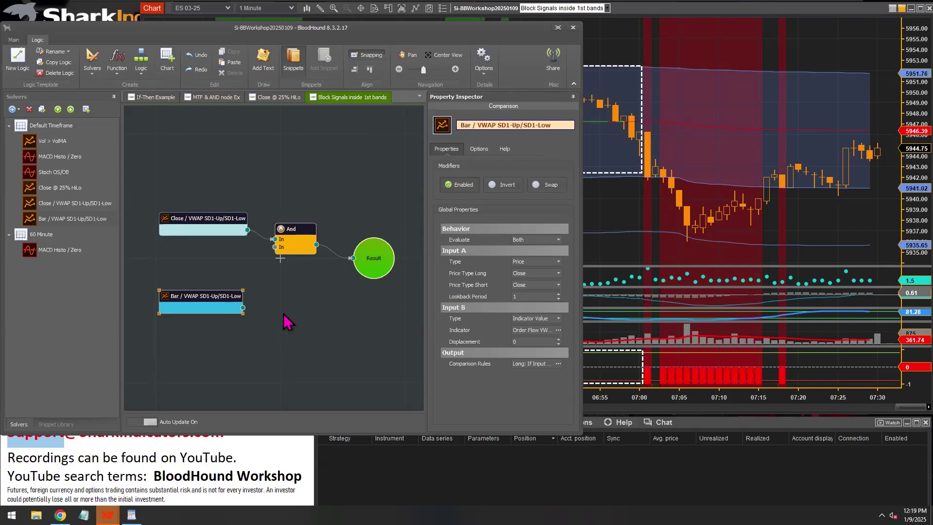
drag(334, 283, 353, 258)
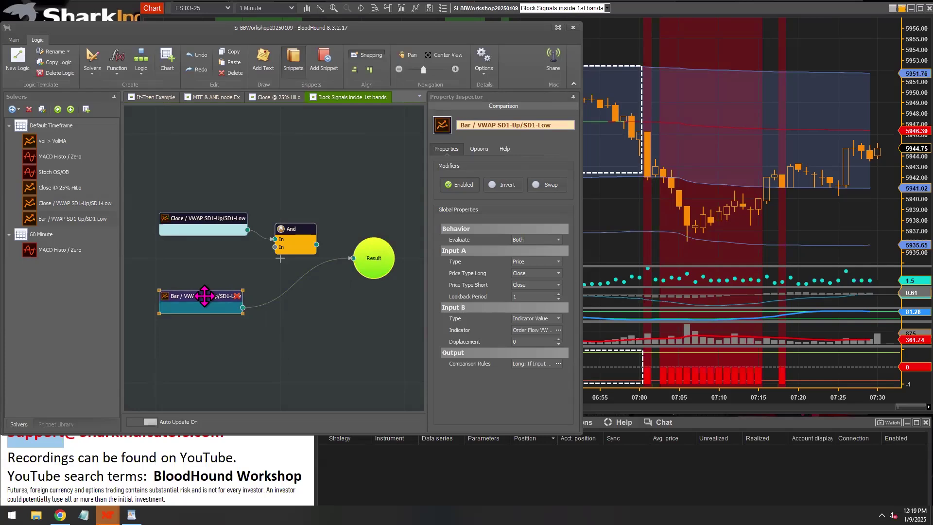
drag(204, 297, 209, 297)
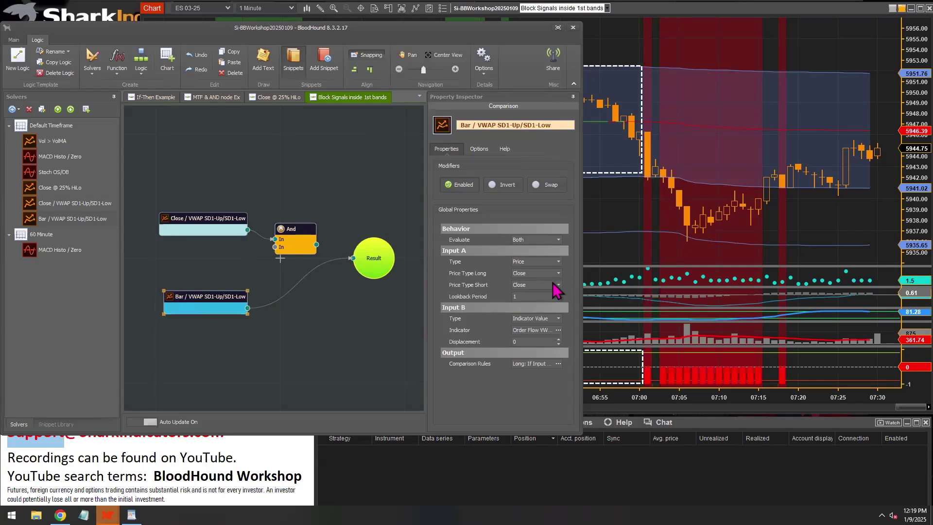
Step: Set the Bar / VWAP solver's Price Type Short to High and Price Type Long to Low, and inspect its signals on the chart
click(559, 285)
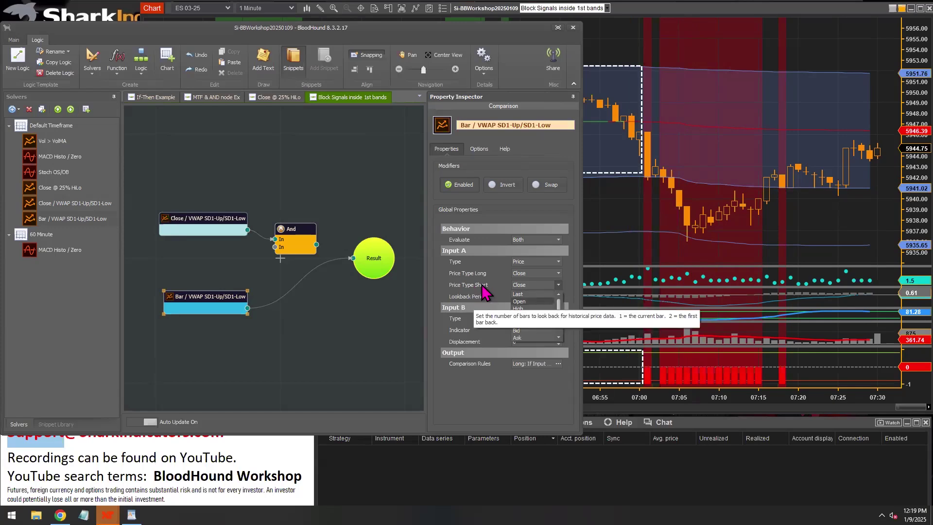
click(522, 310)
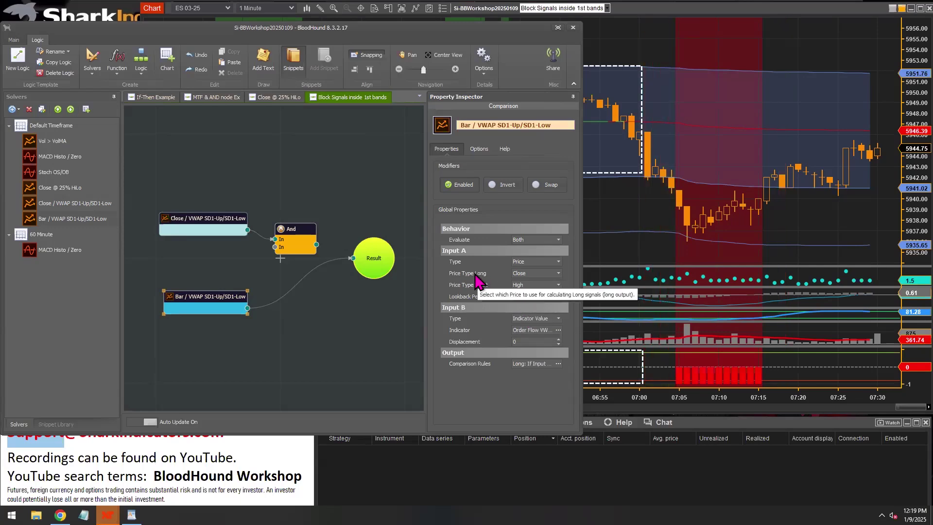
click(558, 273)
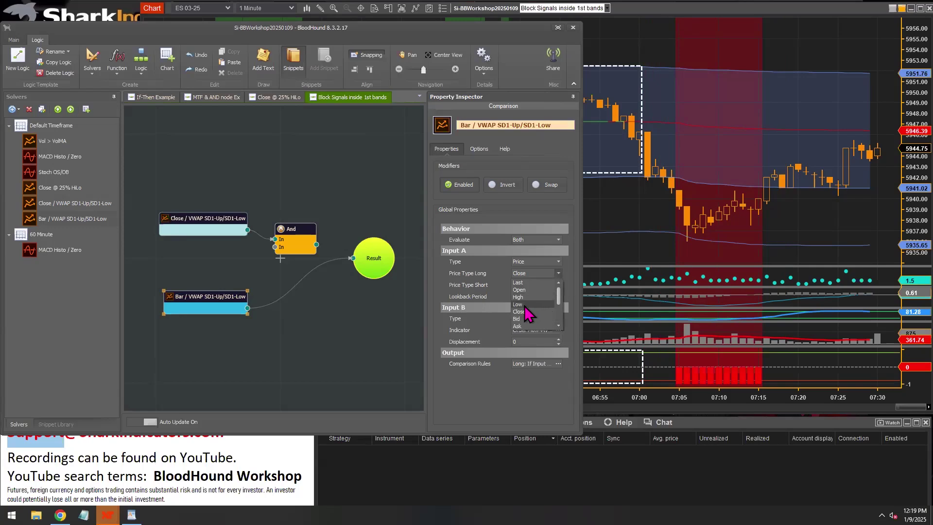
click(525, 305)
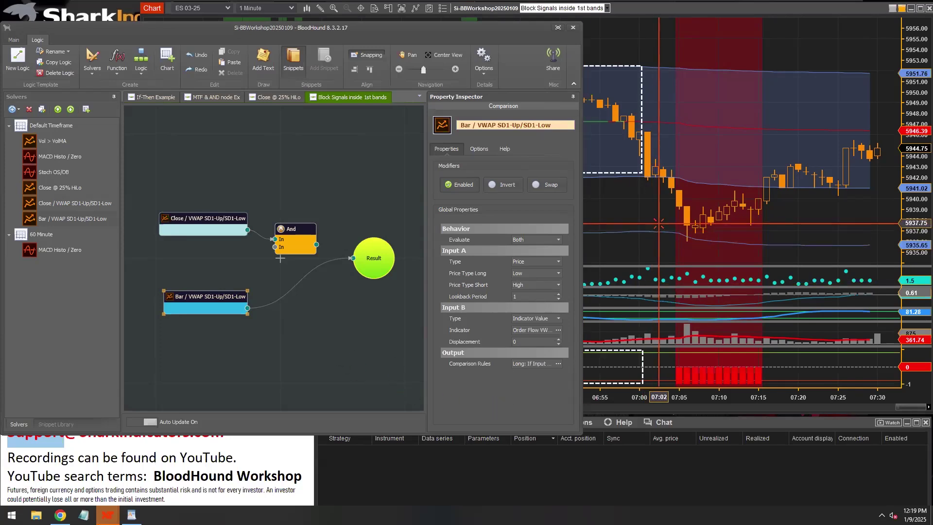
click(676, 199)
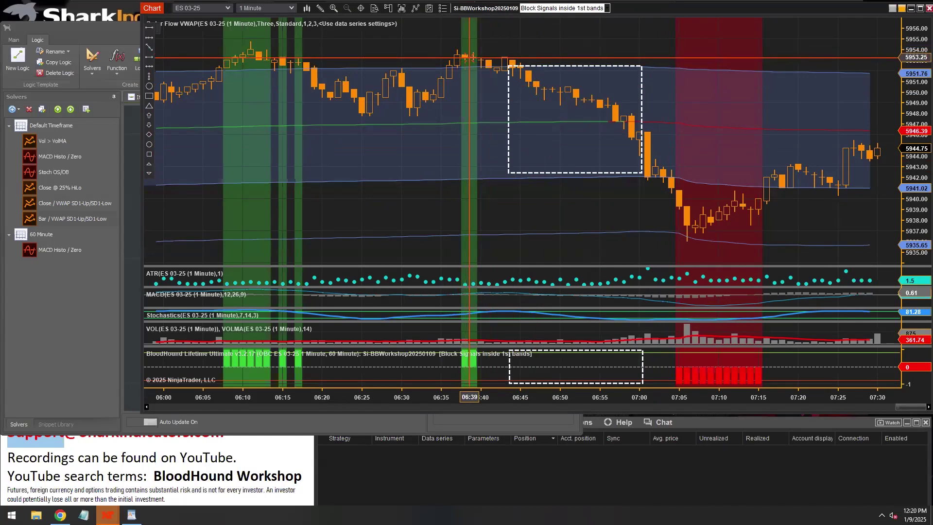
click(471, 65)
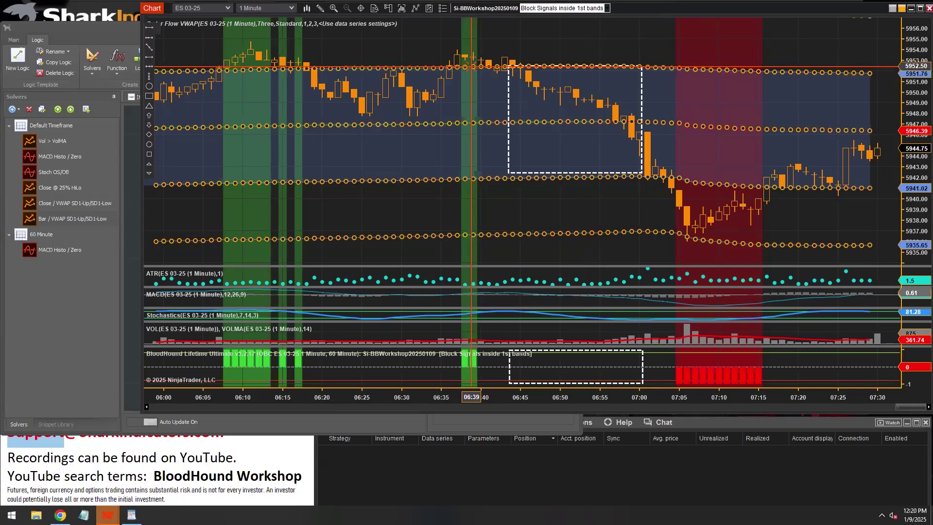
click(705, 200)
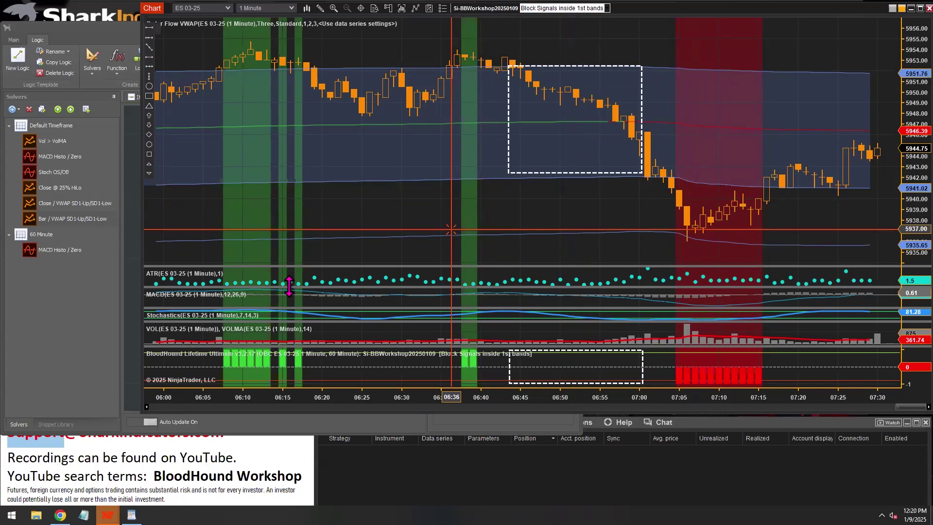
Step: Set the Bar / VWAP solver's comparison rules to > for Long and < for Short, apply them, and inspect the signals on the chart
click(132, 299)
mouse_move(196, 300)
mouse_down()
mouse_move(188, 292)
mouse_move(197, 293)
mouse_up()
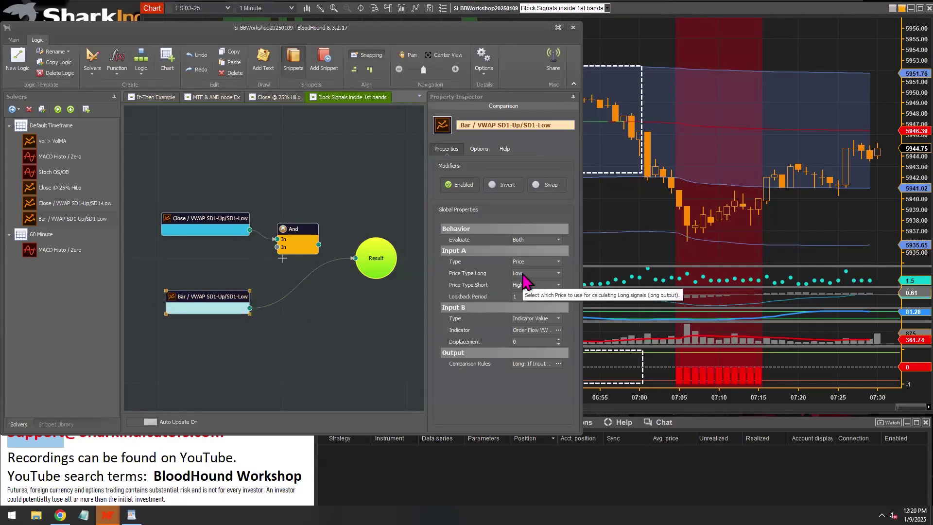
click(558, 364)
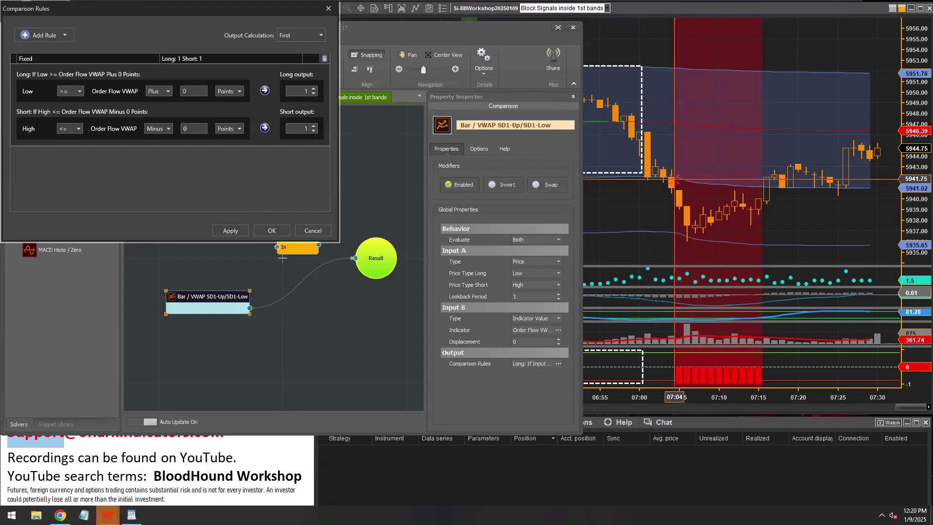
click(79, 92)
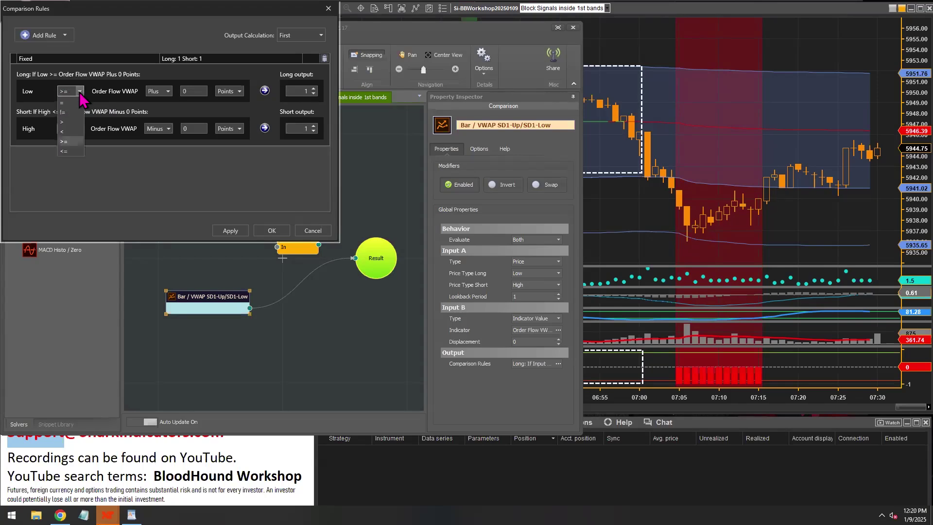
click(72, 122)
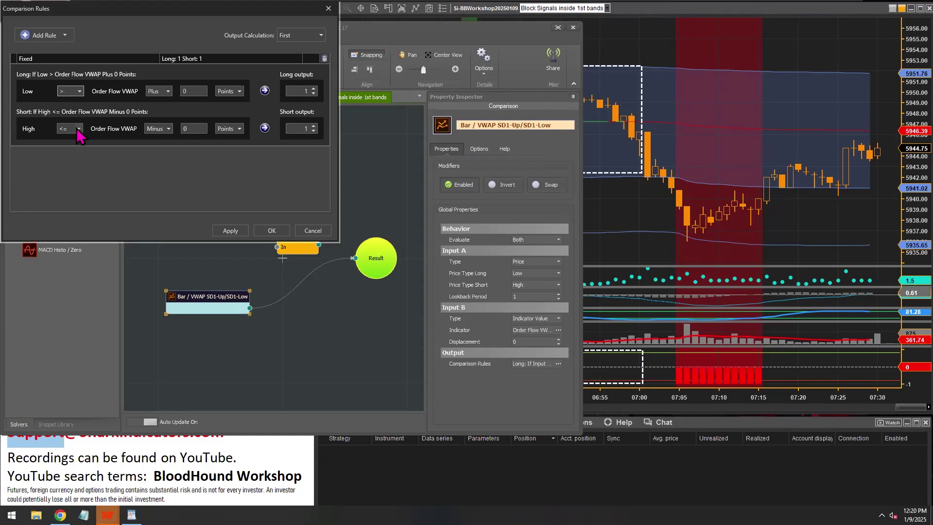
click(78, 129)
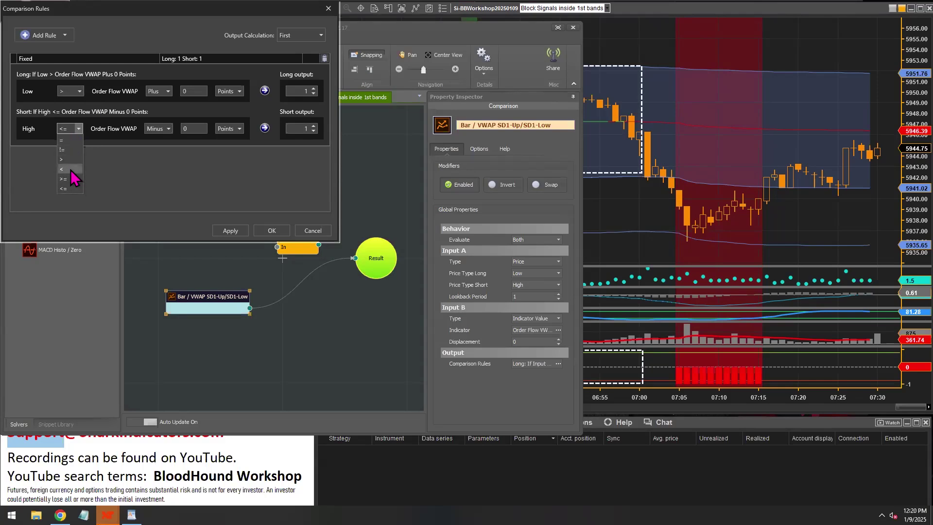
click(71, 169)
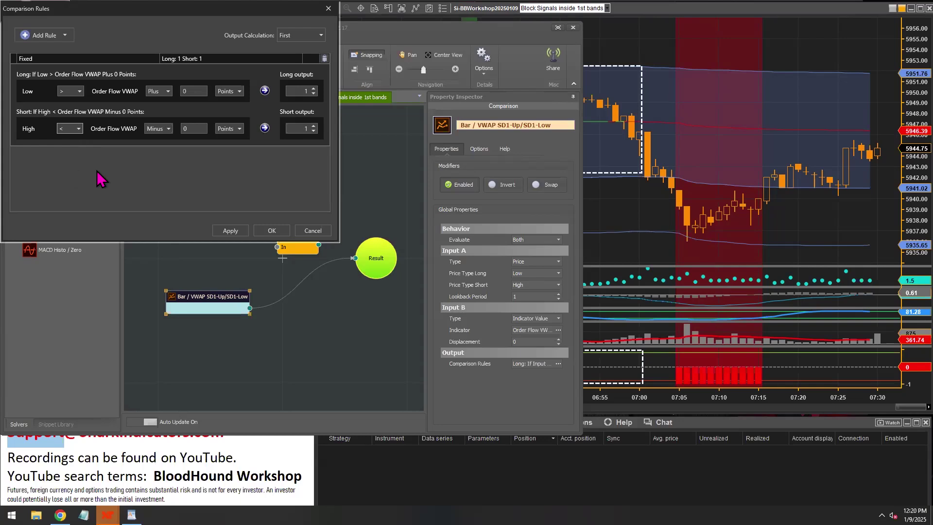
click(270, 232)
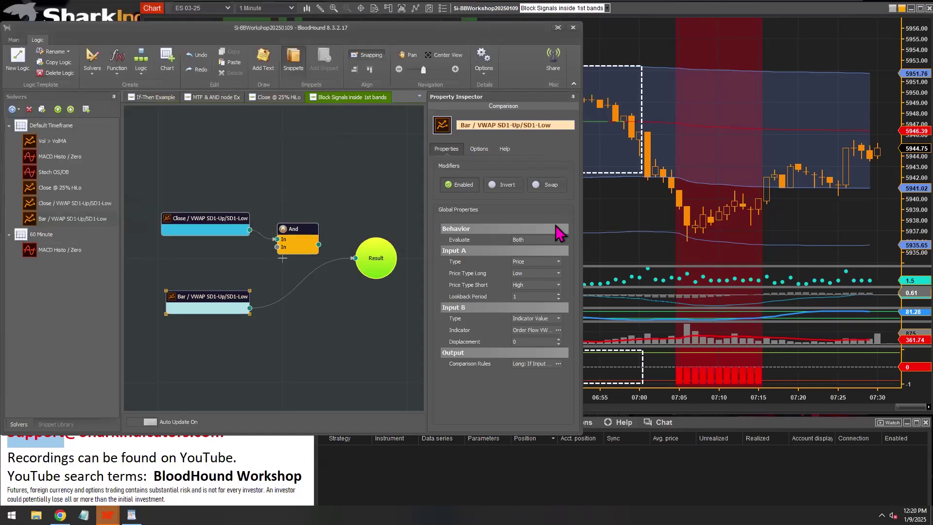
click(598, 213)
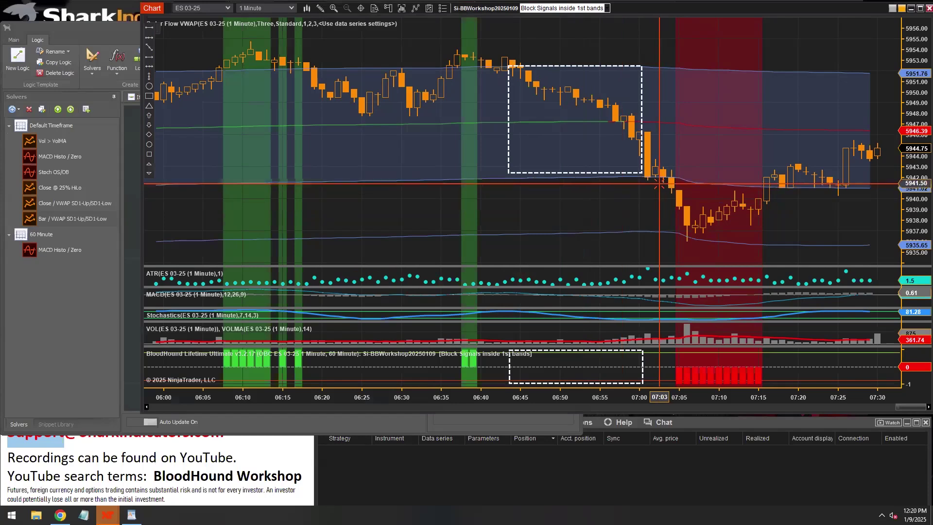
click(687, 181)
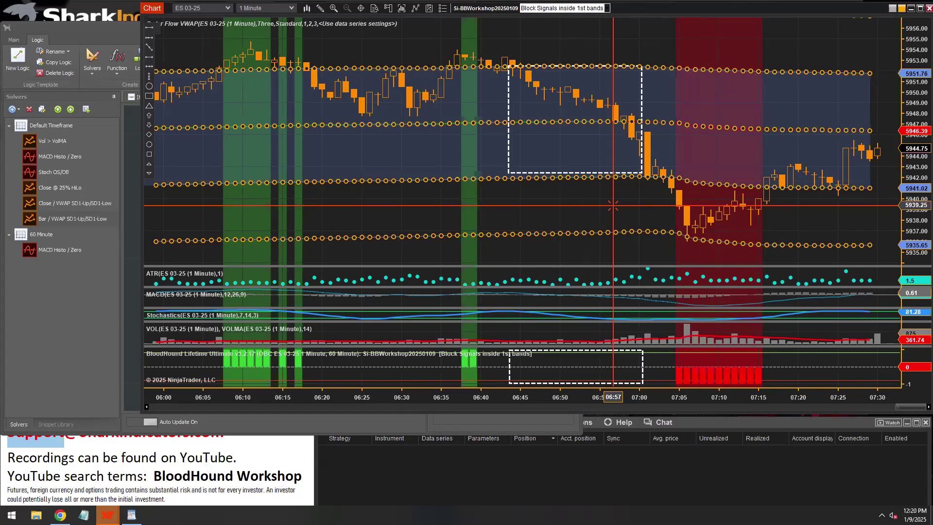
click(104, 322)
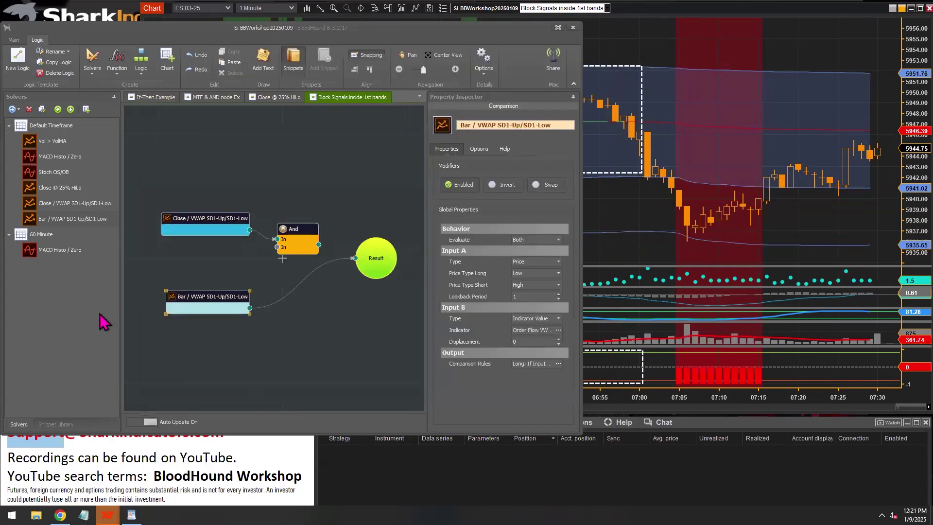
Step: Space the two solvers apart, and add a second And node fed by Bar / VWAP so each solver lines up with its own And
drag(211, 223, 214, 205)
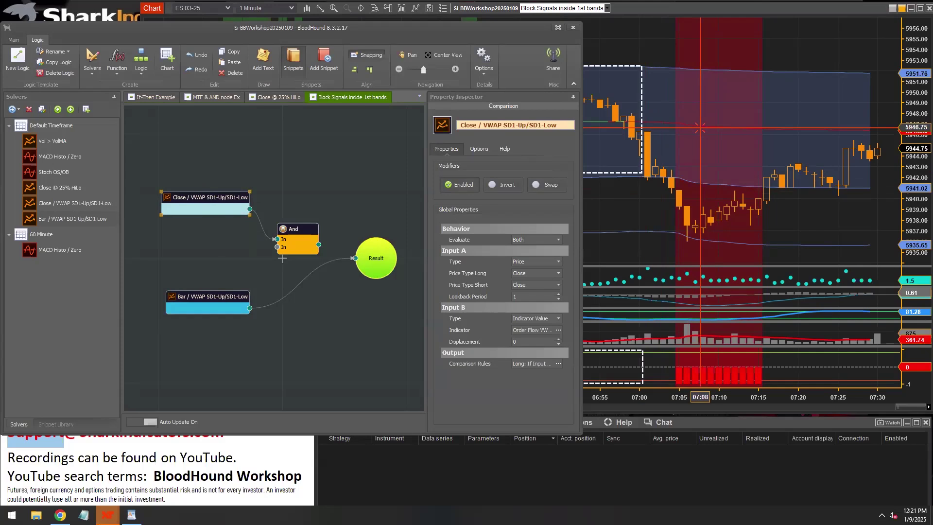
drag(207, 296, 207, 305)
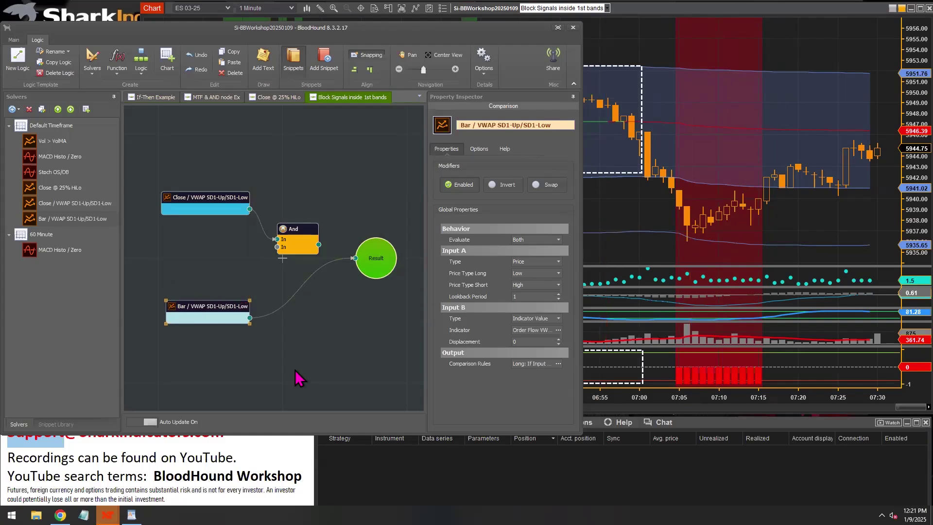
right_click(288, 323)
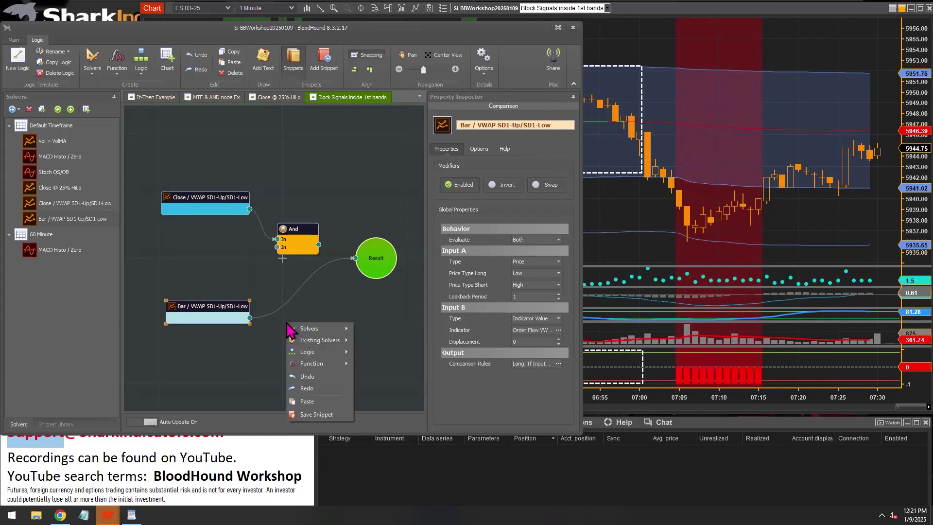
mouse_move(322, 352)
click(384, 353)
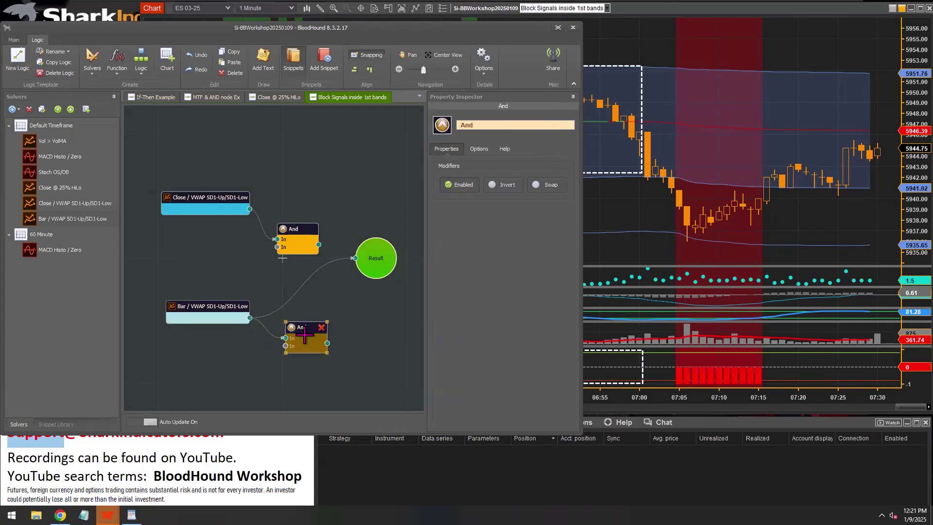
drag(291, 326, 287, 310)
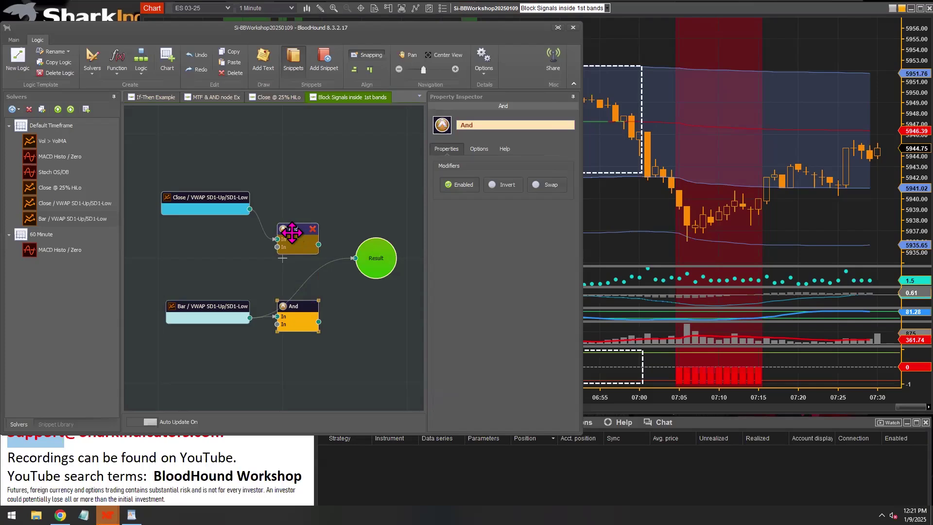
drag(292, 233, 292, 202)
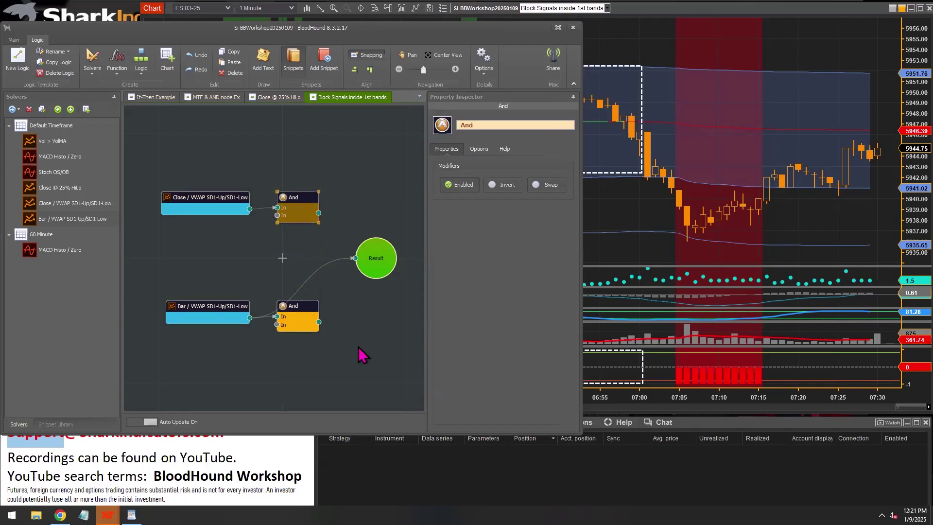
Step: Connect the Bar / VWAP solver's And node to the Result node, replacing the solver's direct link
drag(319, 322, 375, 258)
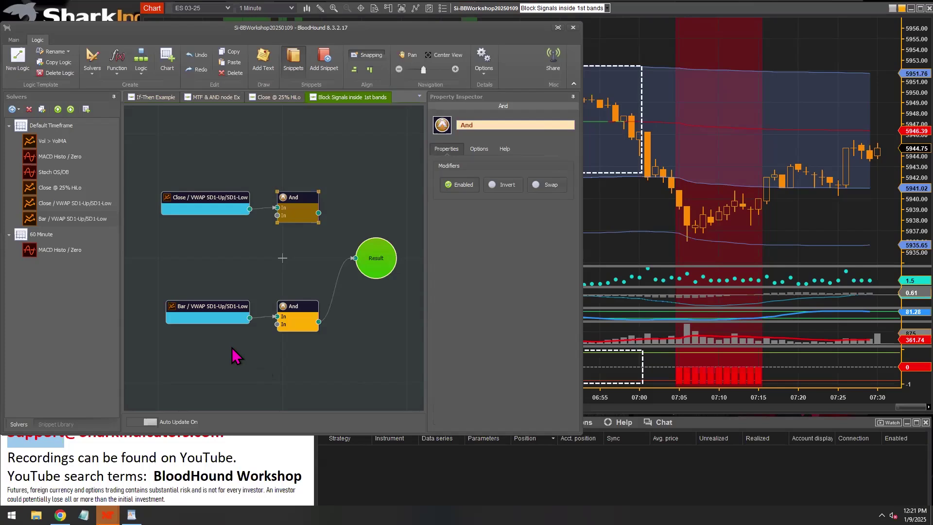
mouse_move(186, 313)
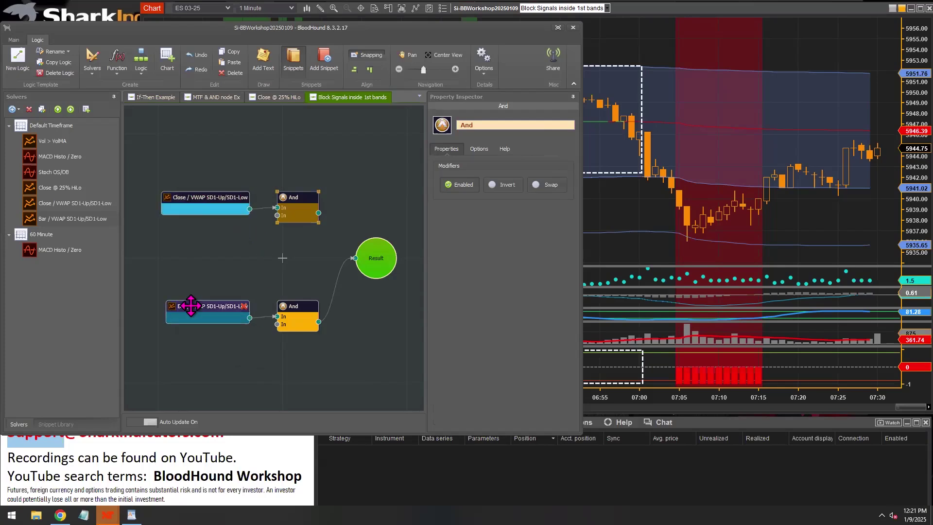
click(194, 307)
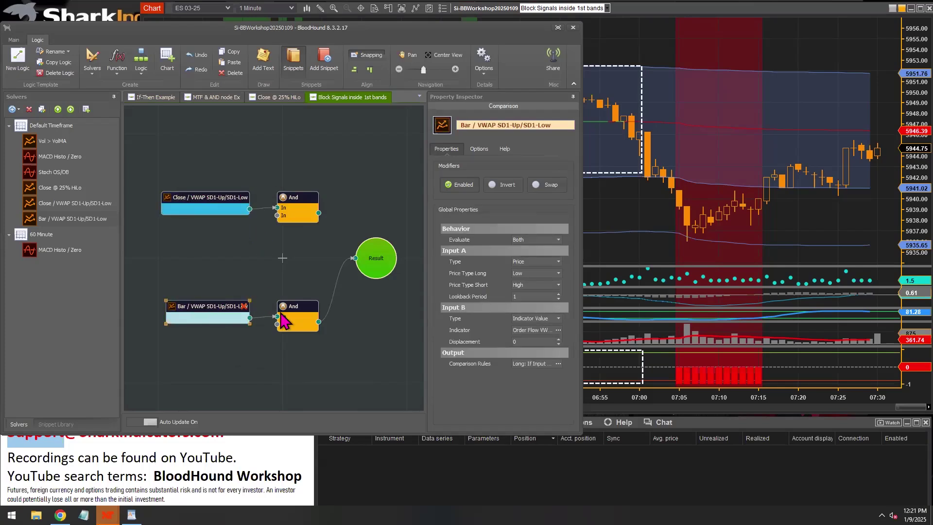
click(294, 309)
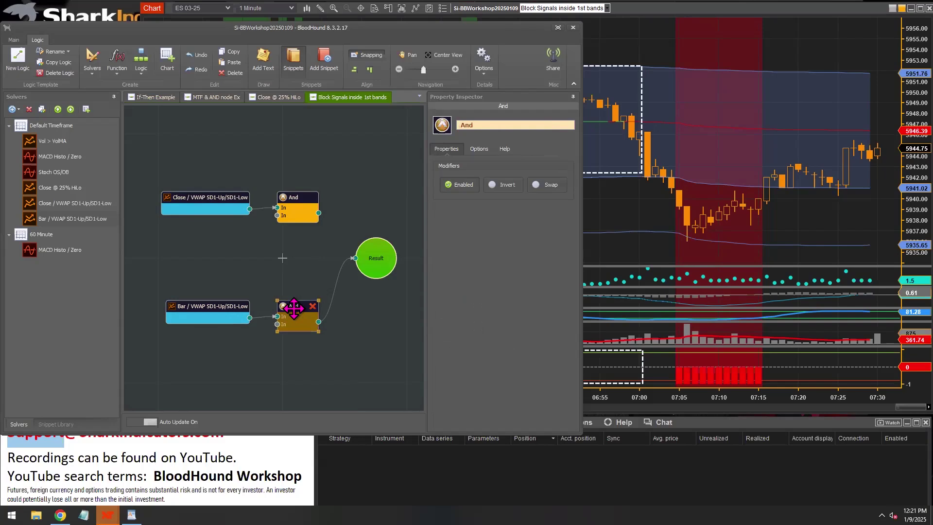